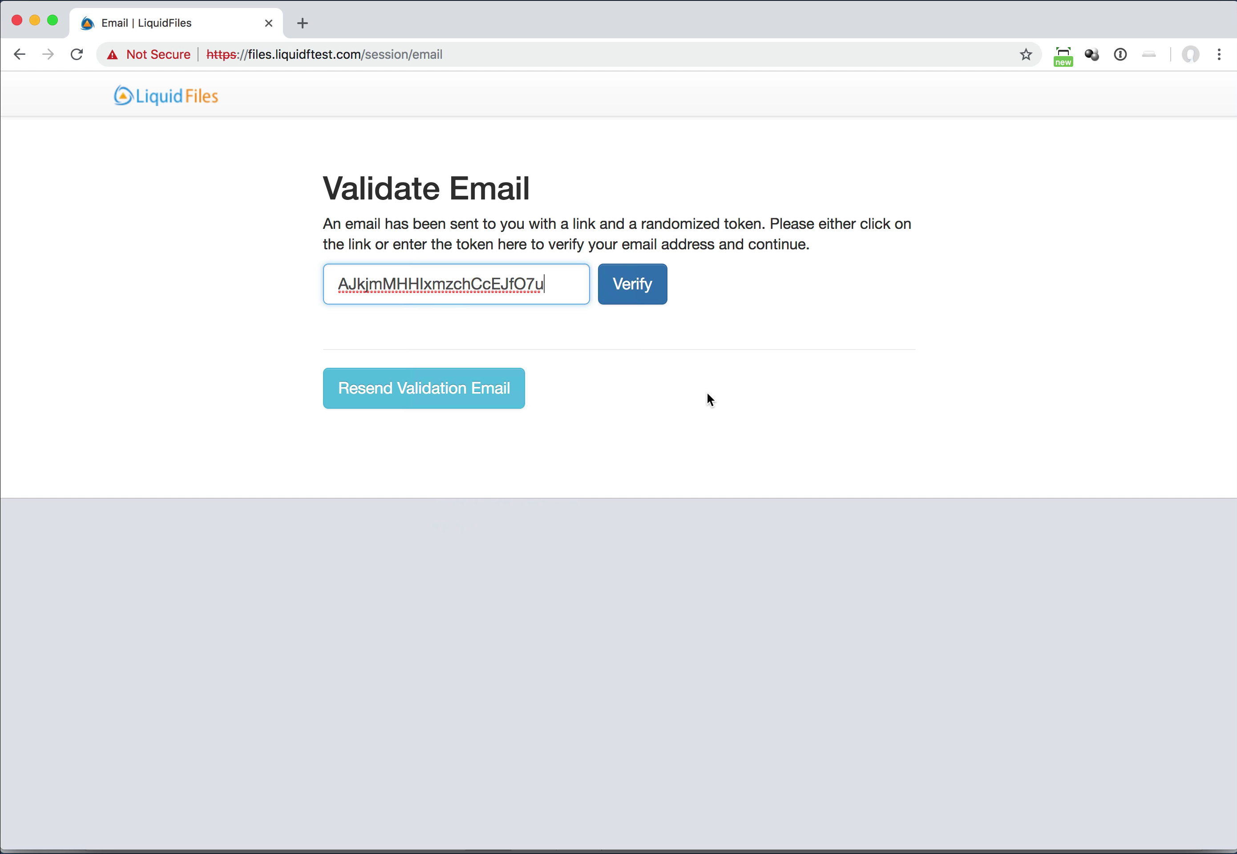
# Verify the email and download the attachment 176638.strip.gif from the secure message
pyautogui.click(646, 291)
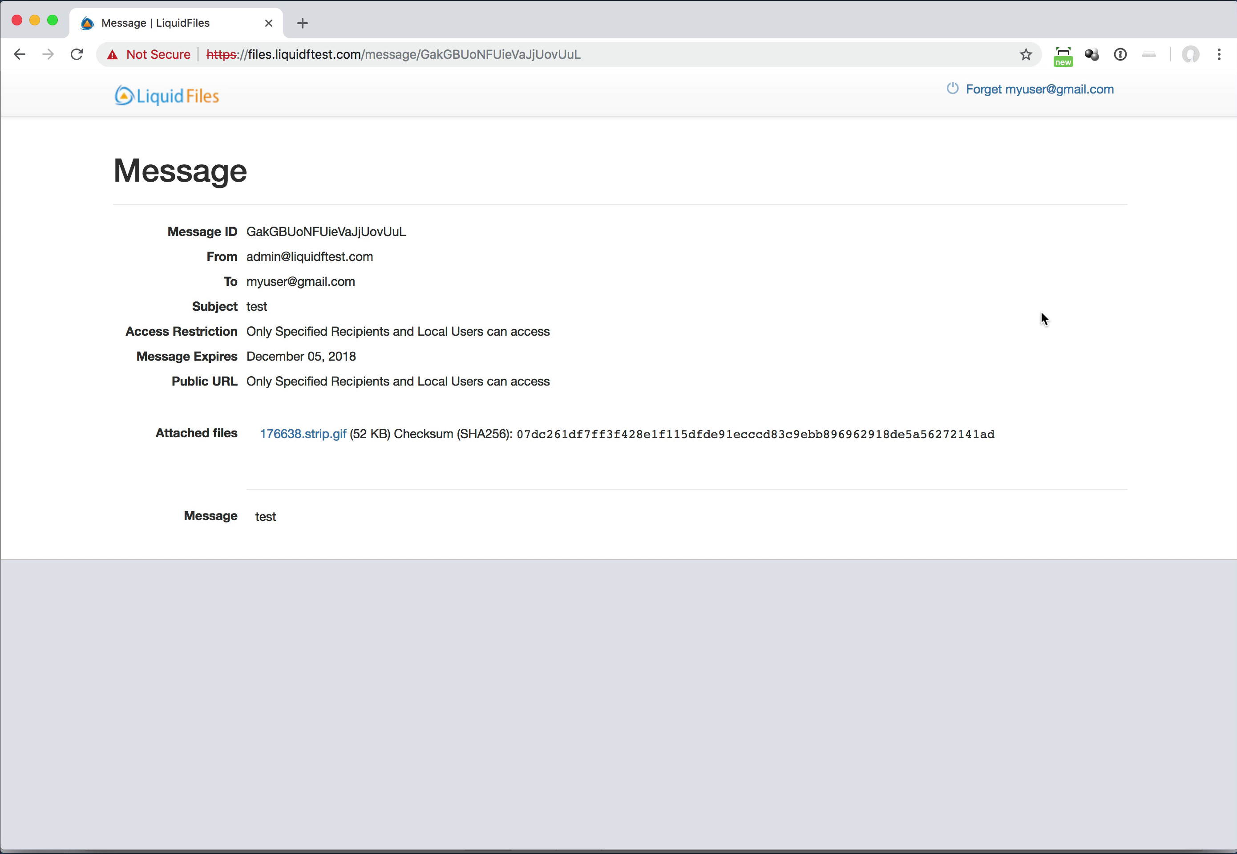
pyautogui.click(294, 443)
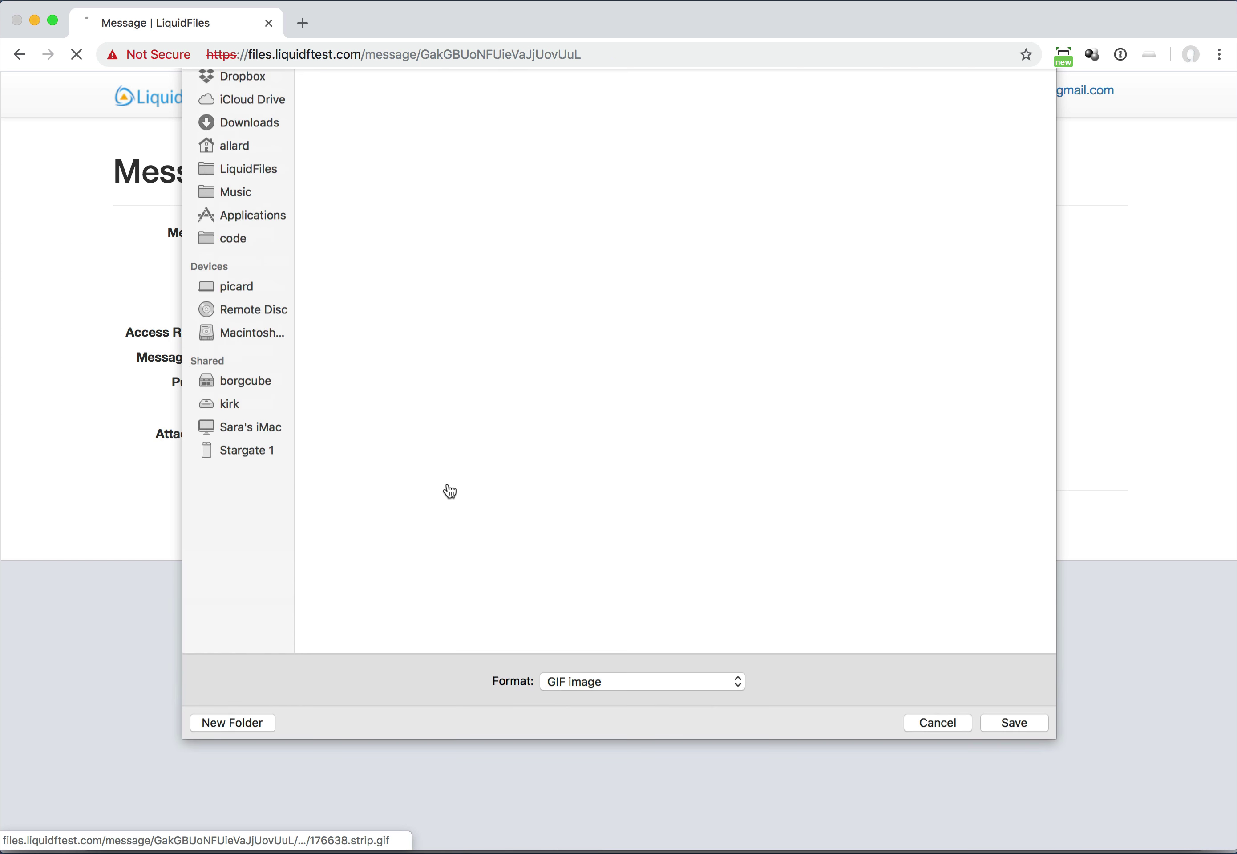
pyautogui.click(1012, 850)
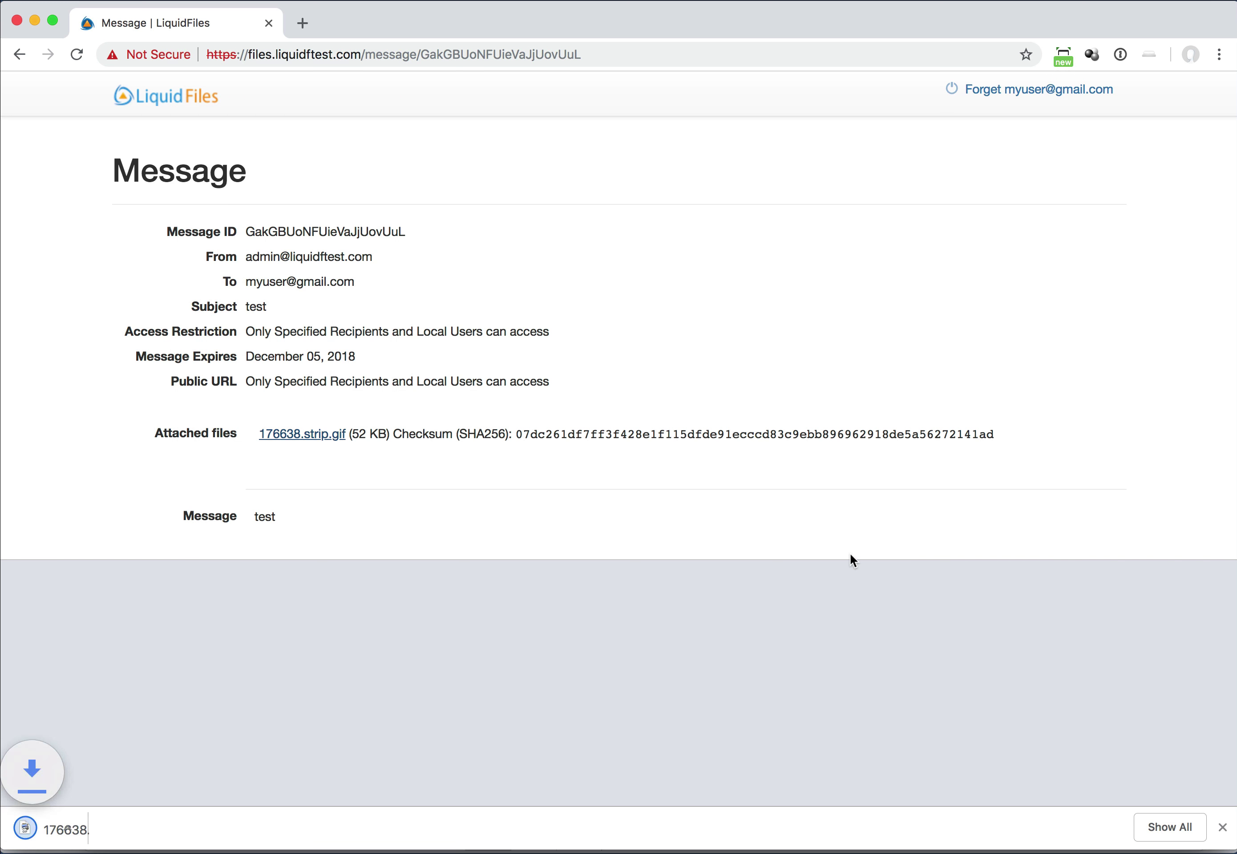
# Read the File Download Receipt for 176638.strip.gif in MockSMTP, then log the recipient out
pyautogui.press('super+Tab')
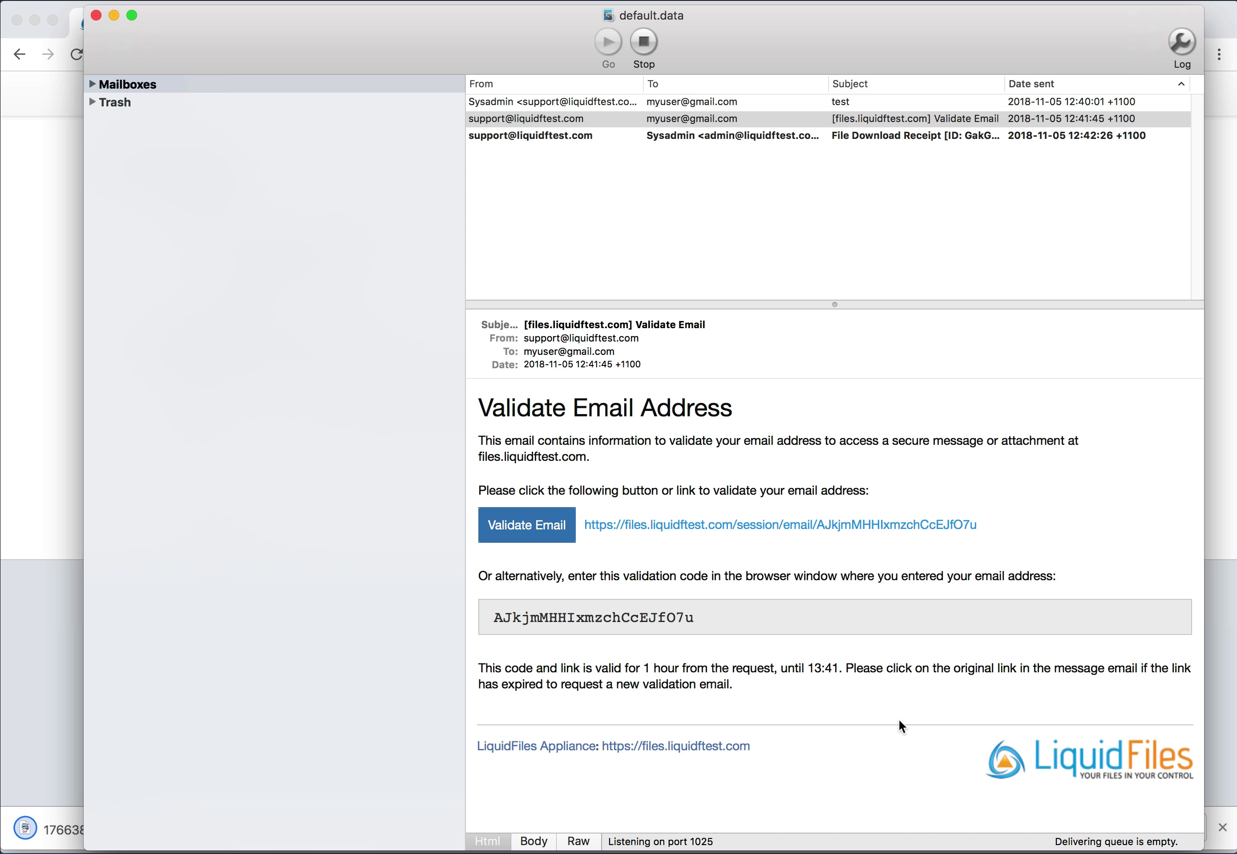
pyautogui.click(736, 135)
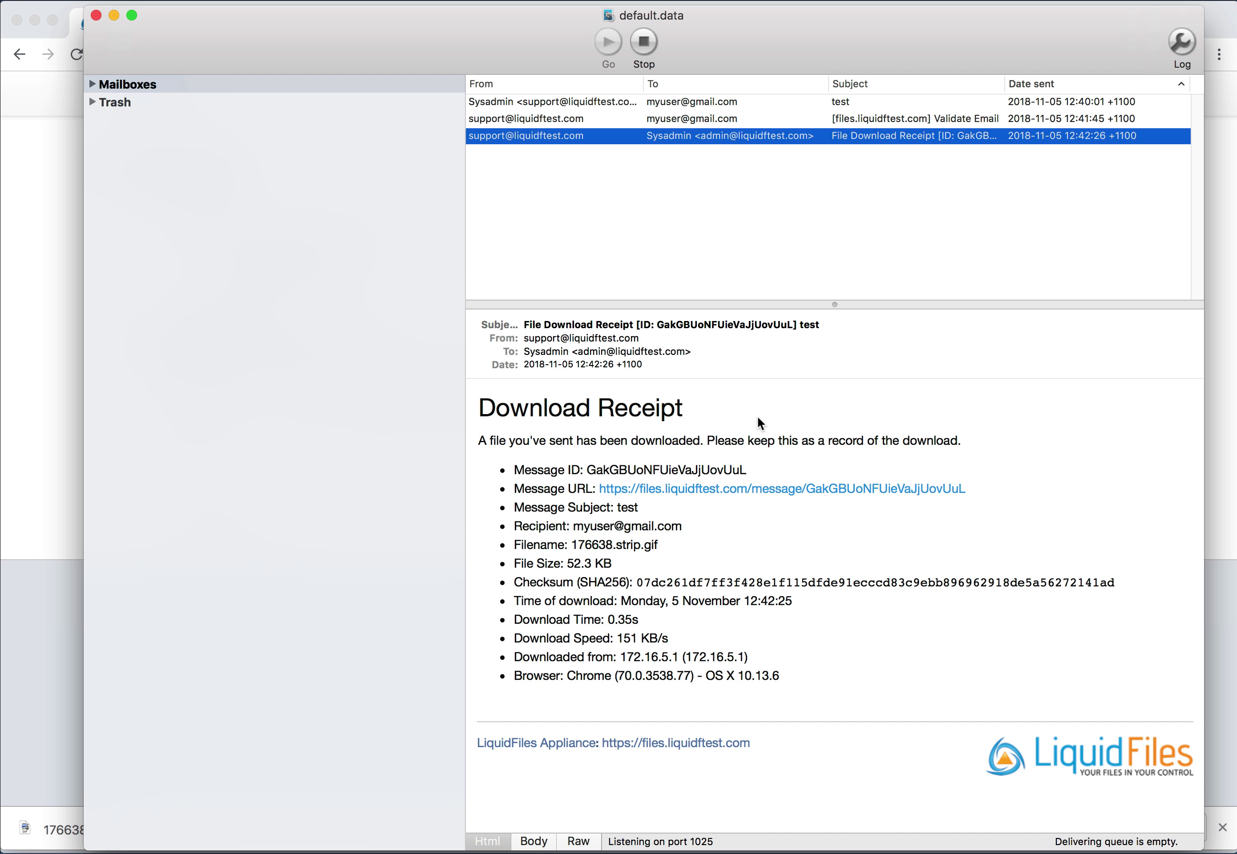
pyautogui.click(54, 367)
pyautogui.click(1007, 97)
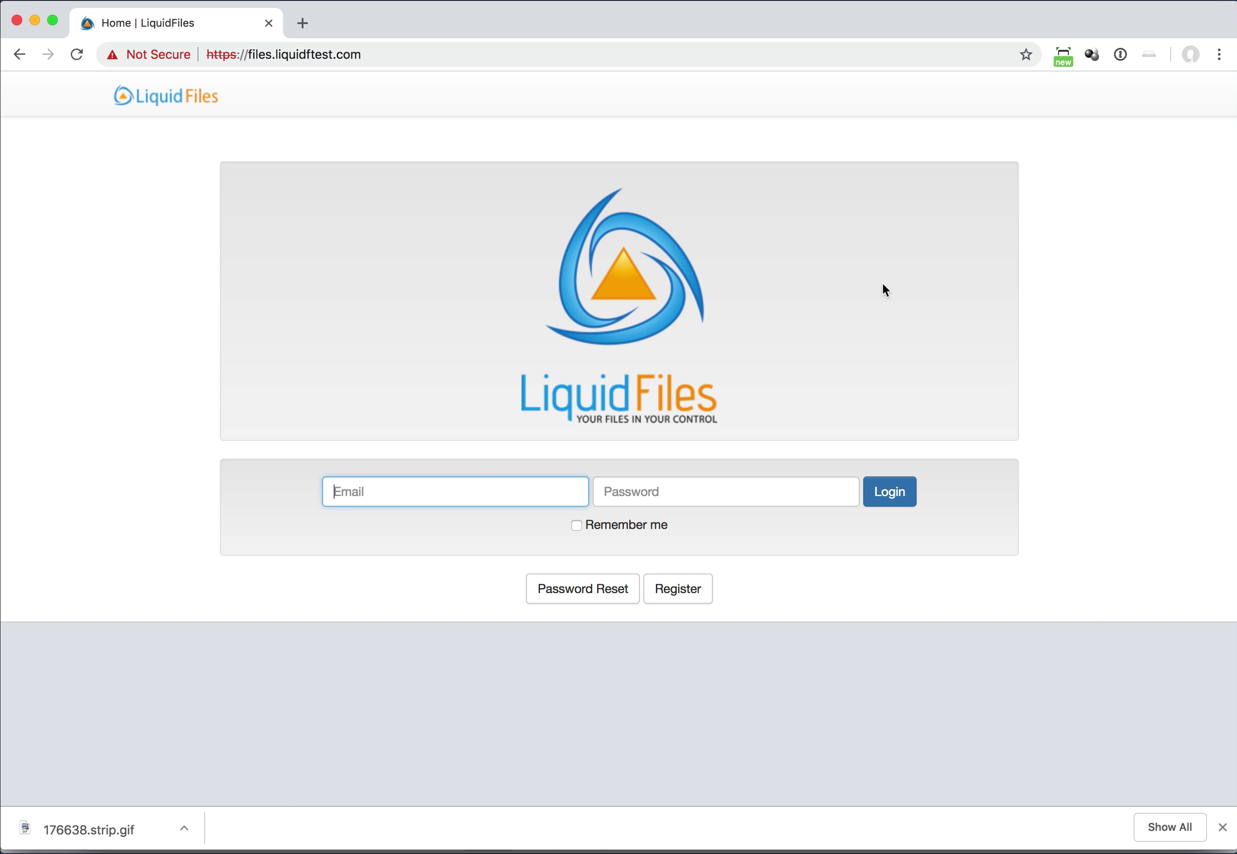
# Log in to LiquidFiles with the local user's e-mail address and password
pyautogui.press('Tab')
pyautogui.write('••')
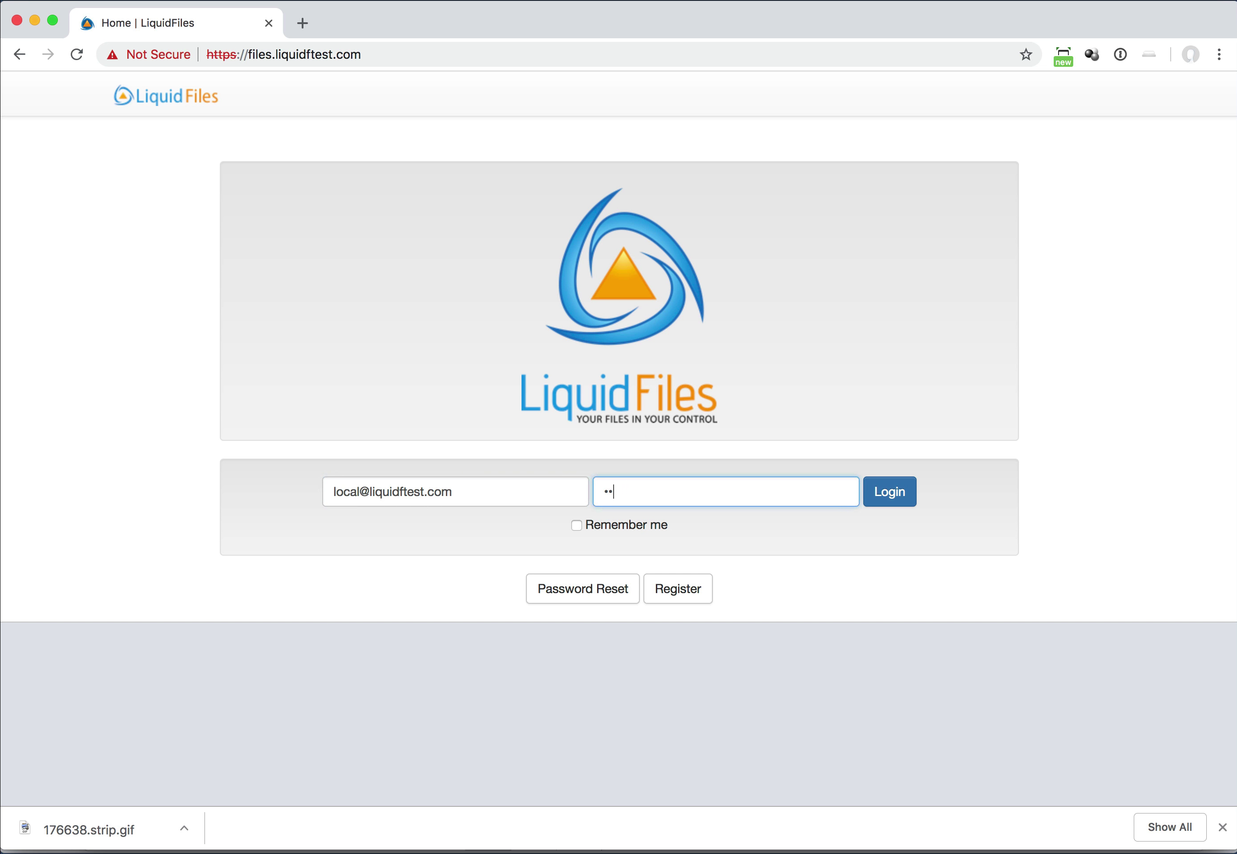
pyautogui.write('••••••')
pyautogui.press('Return')
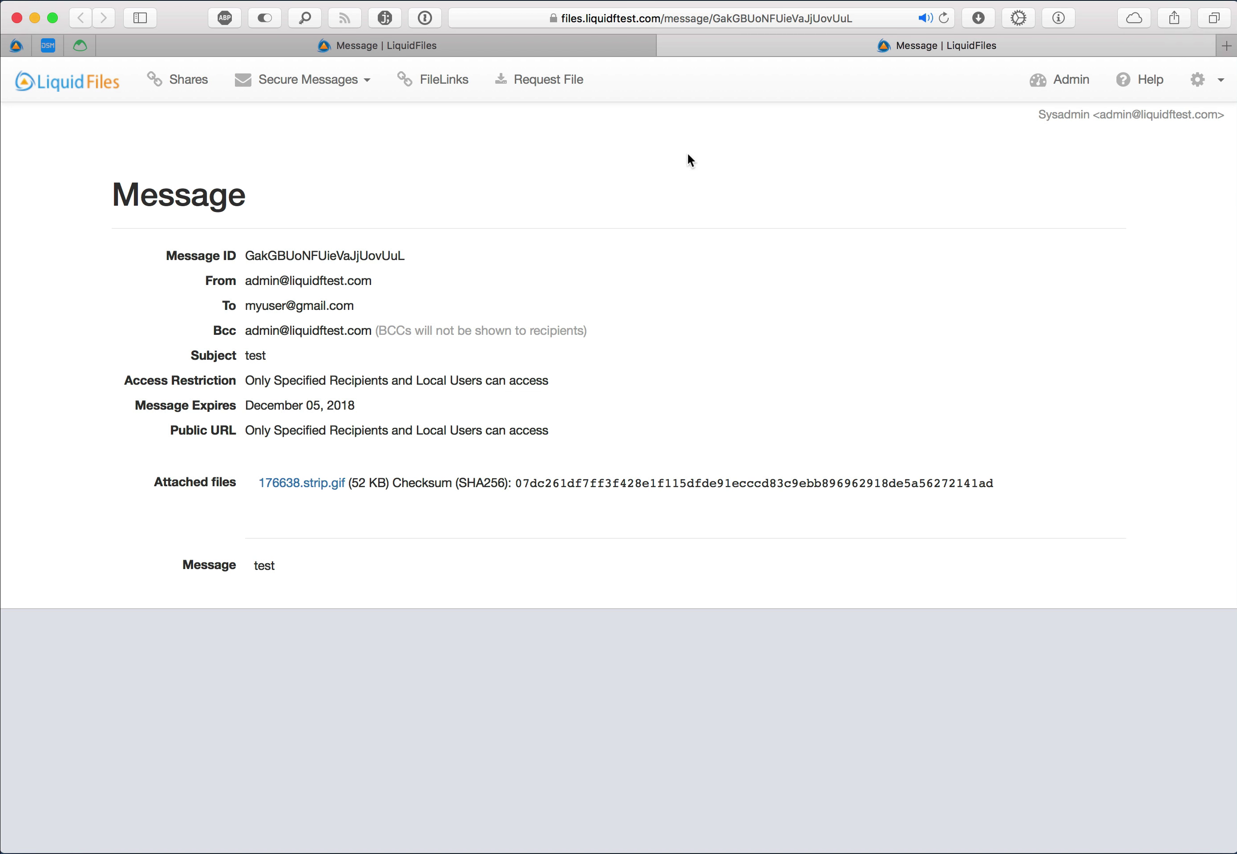
# Open Admin > Groups > Local Users Message Settings, showing 30-day default and 180-day maximum expiration
pyautogui.click(667, 46)
pyautogui.click(1067, 82)
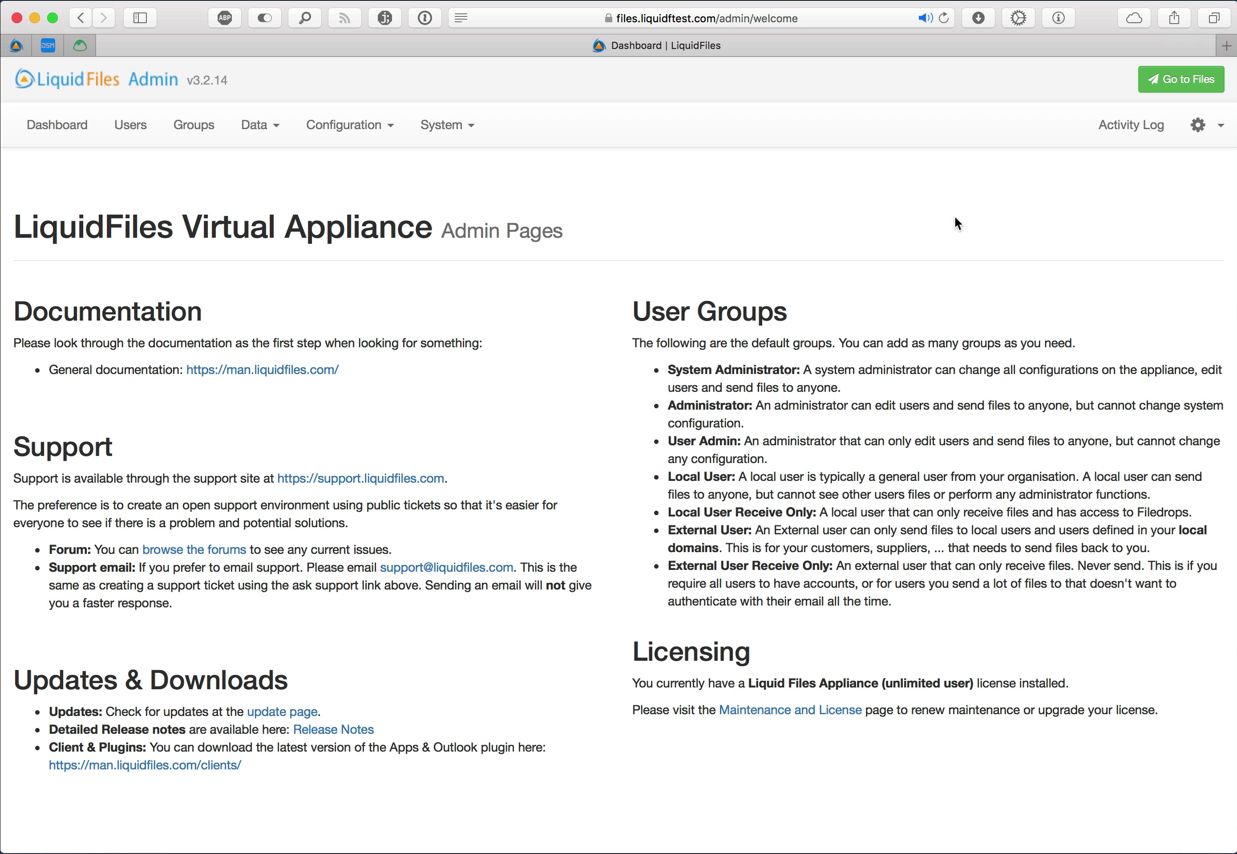
pyautogui.click(189, 125)
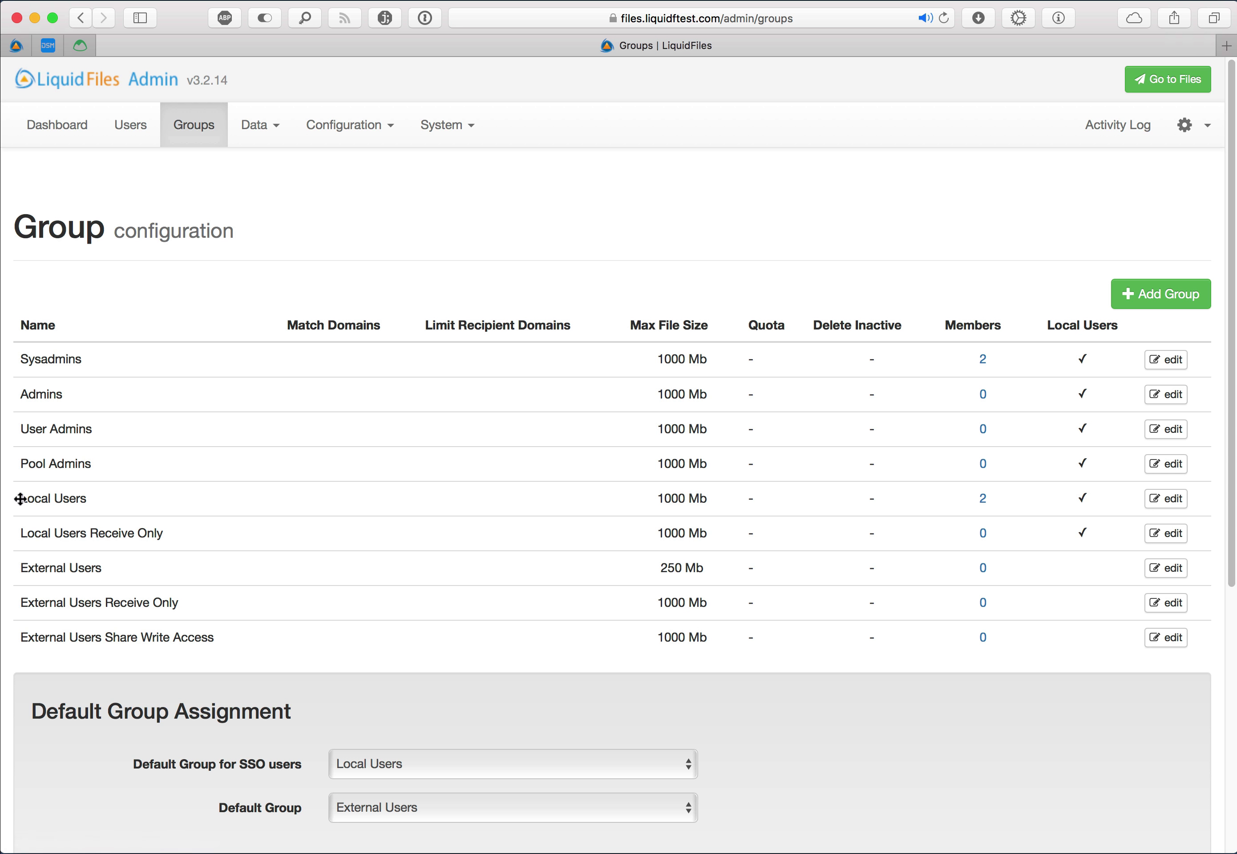
pyautogui.click(1156, 499)
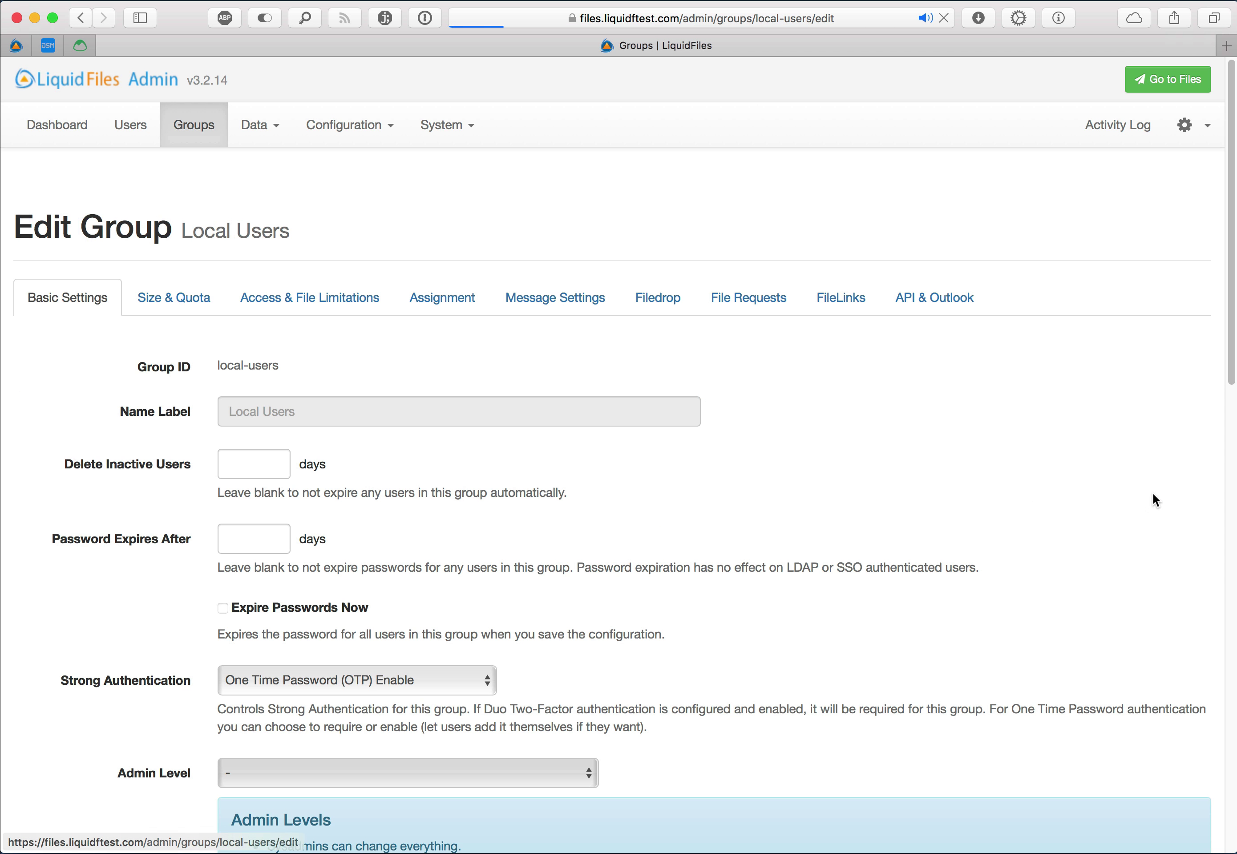
pyautogui.click(552, 301)
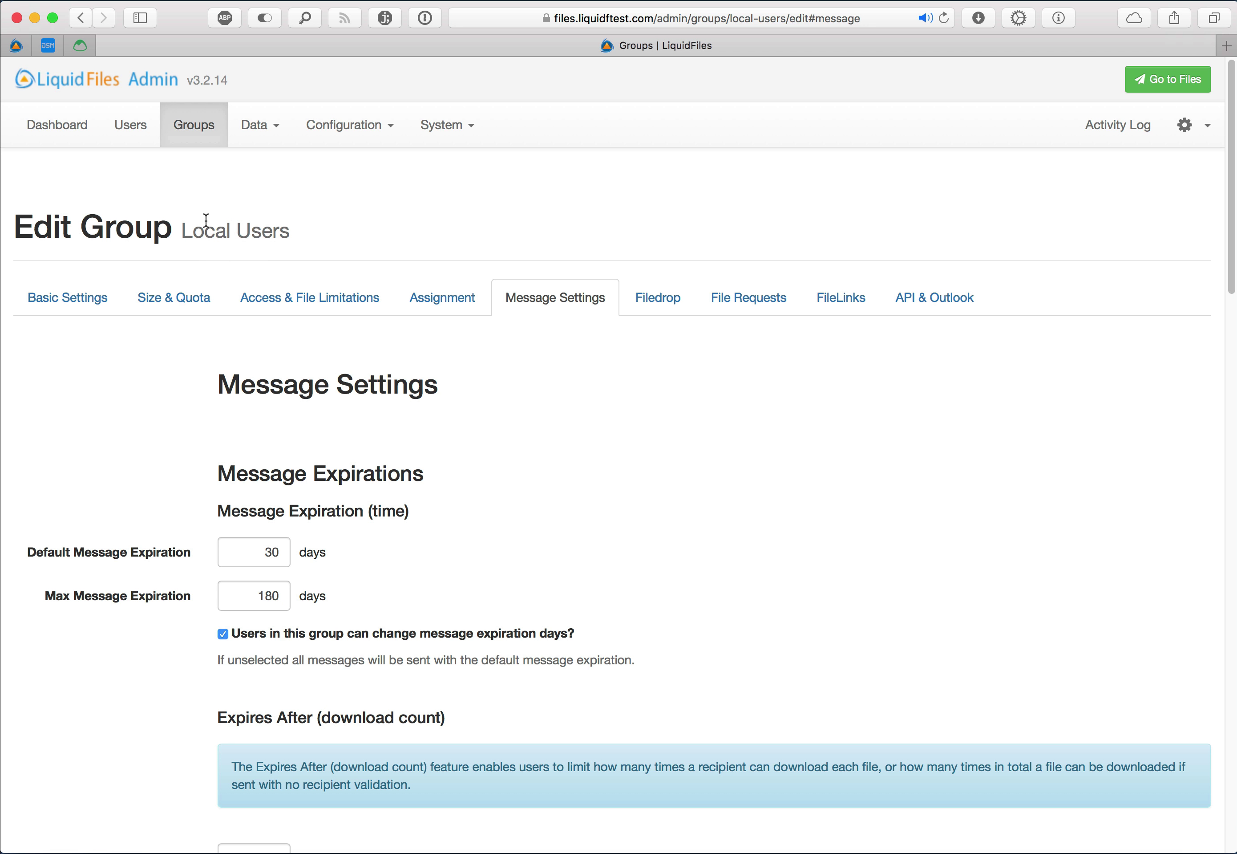
pyautogui.scroll(-1, 645, 466)
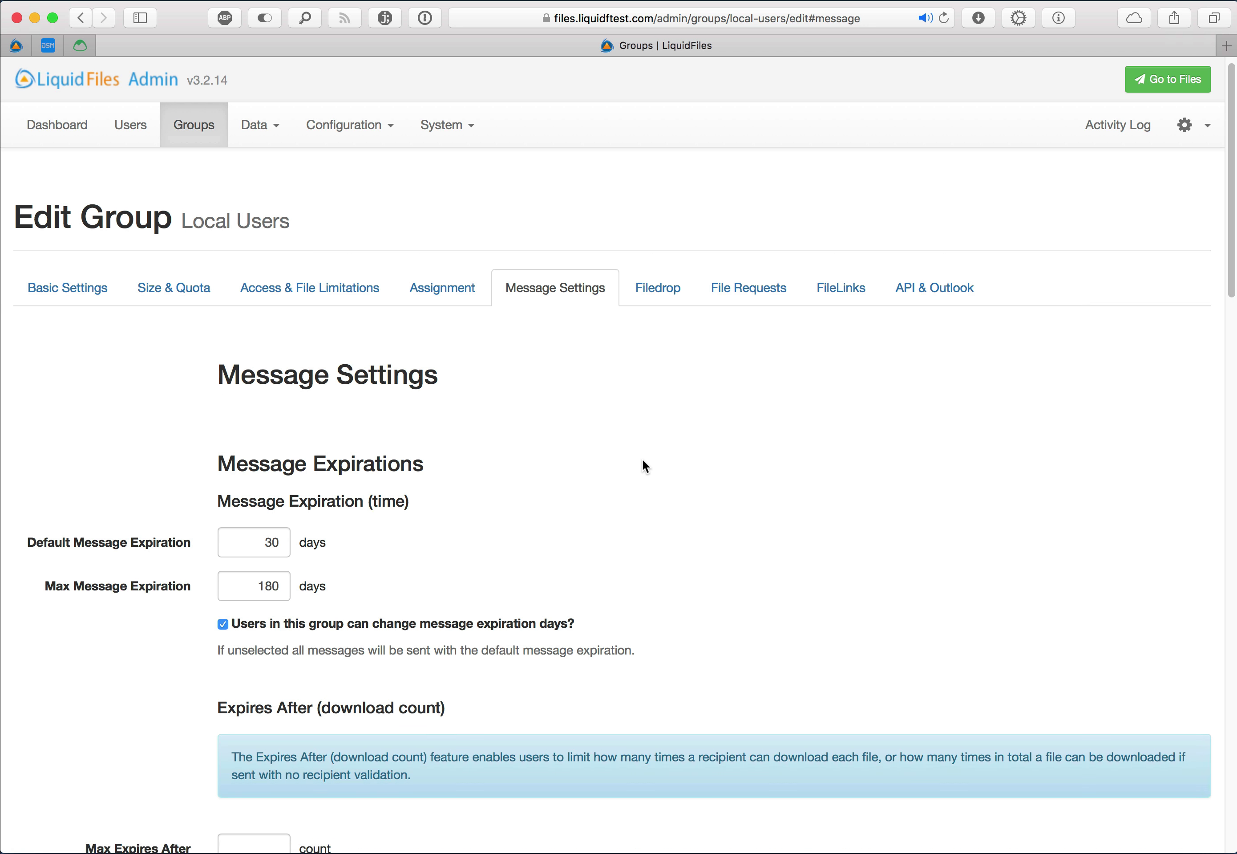
pyautogui.scroll(-3, 643, 460)
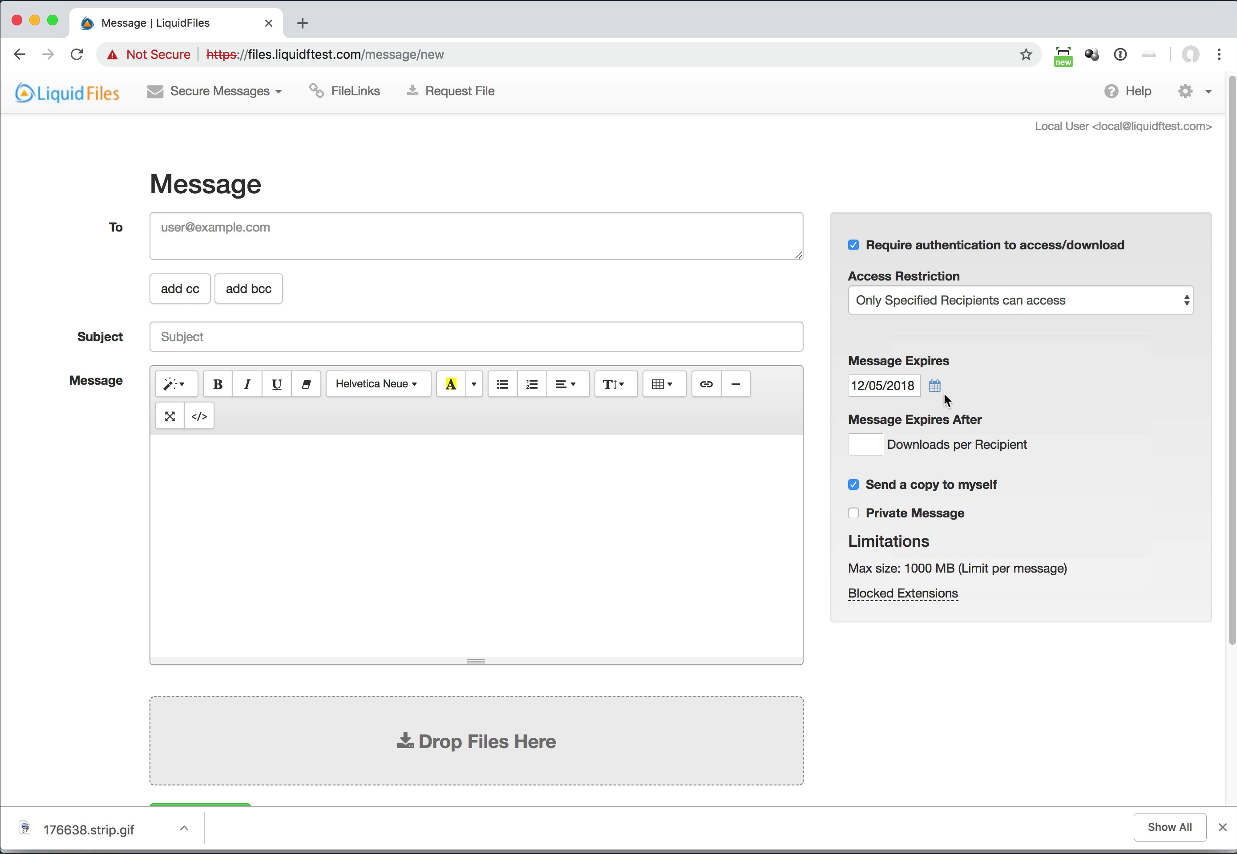
# Page the Message Expires calendar forward to May 2019, then close it without changing the date
pyautogui.click(903, 386)
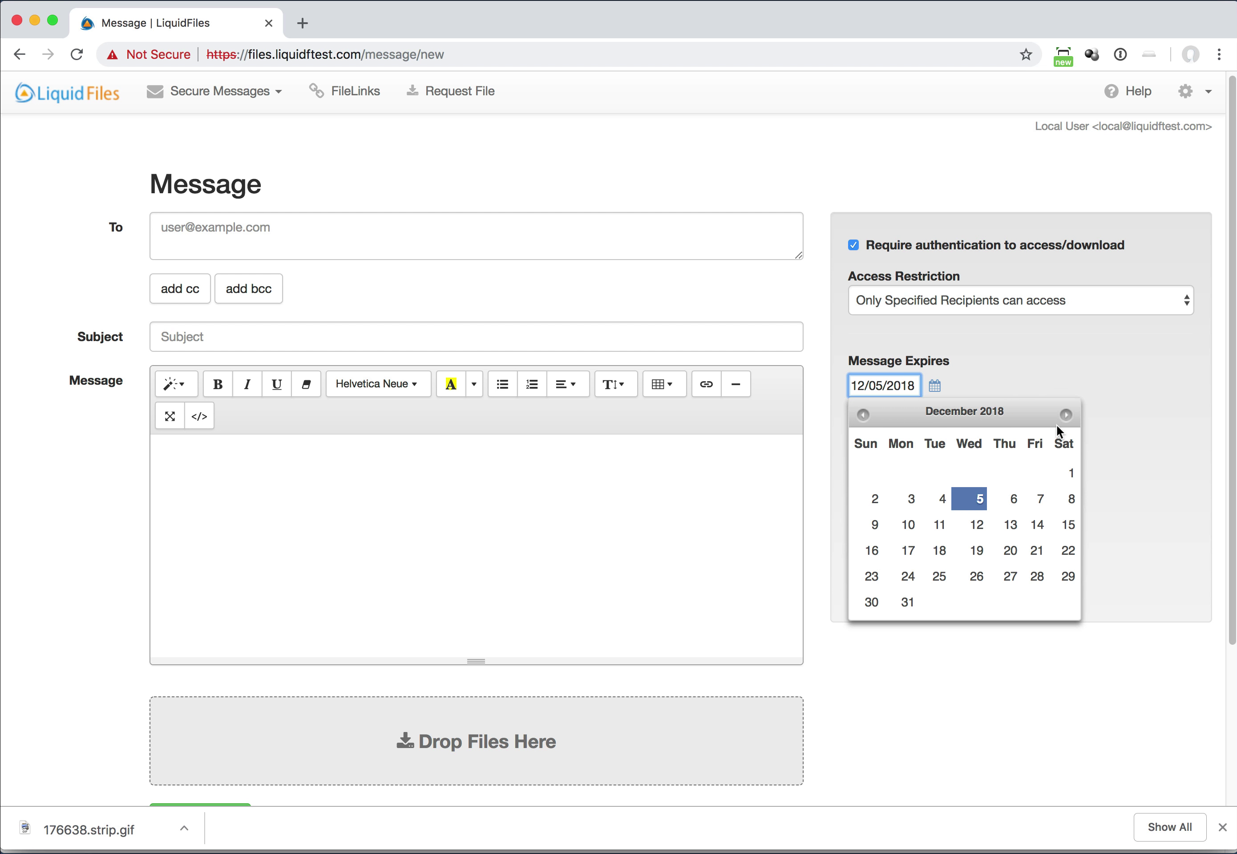
pyautogui.click(1066, 415)
pyautogui.click(1066, 414)
pyautogui.click(1066, 414)
pyautogui.click(1066, 415)
pyautogui.click(1066, 415)
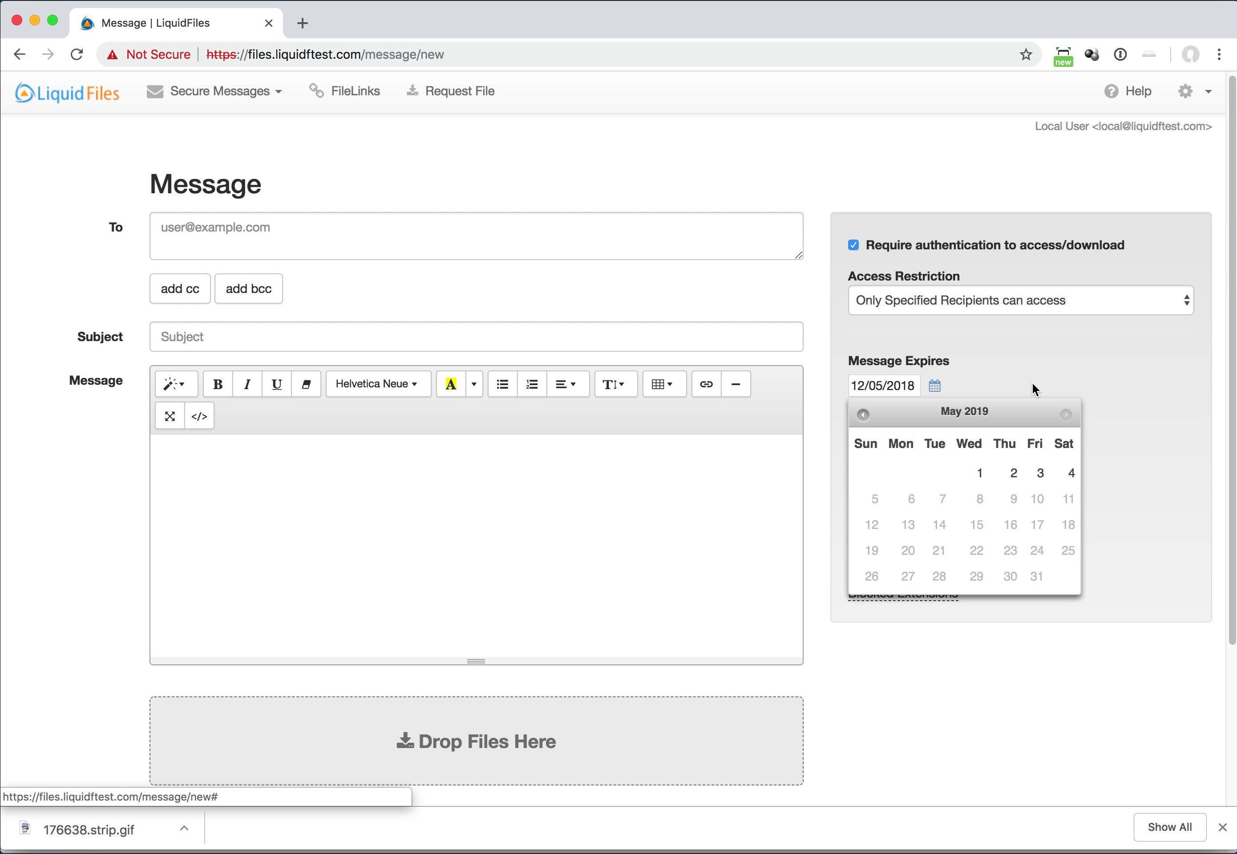
pyautogui.click(1011, 381)
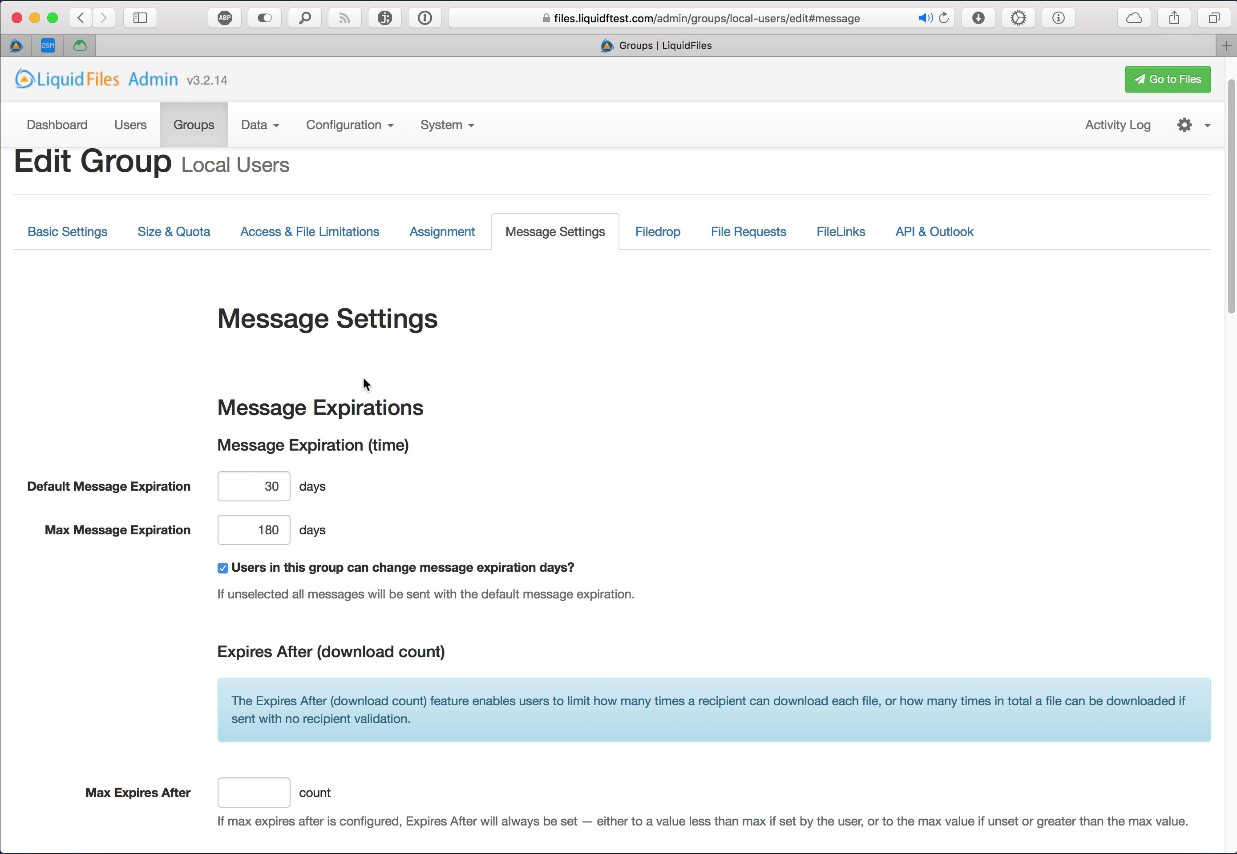
# Uncheck 'Users in this group can change message expiration days?', save, and reload the user's form
pyautogui.click(240, 569)
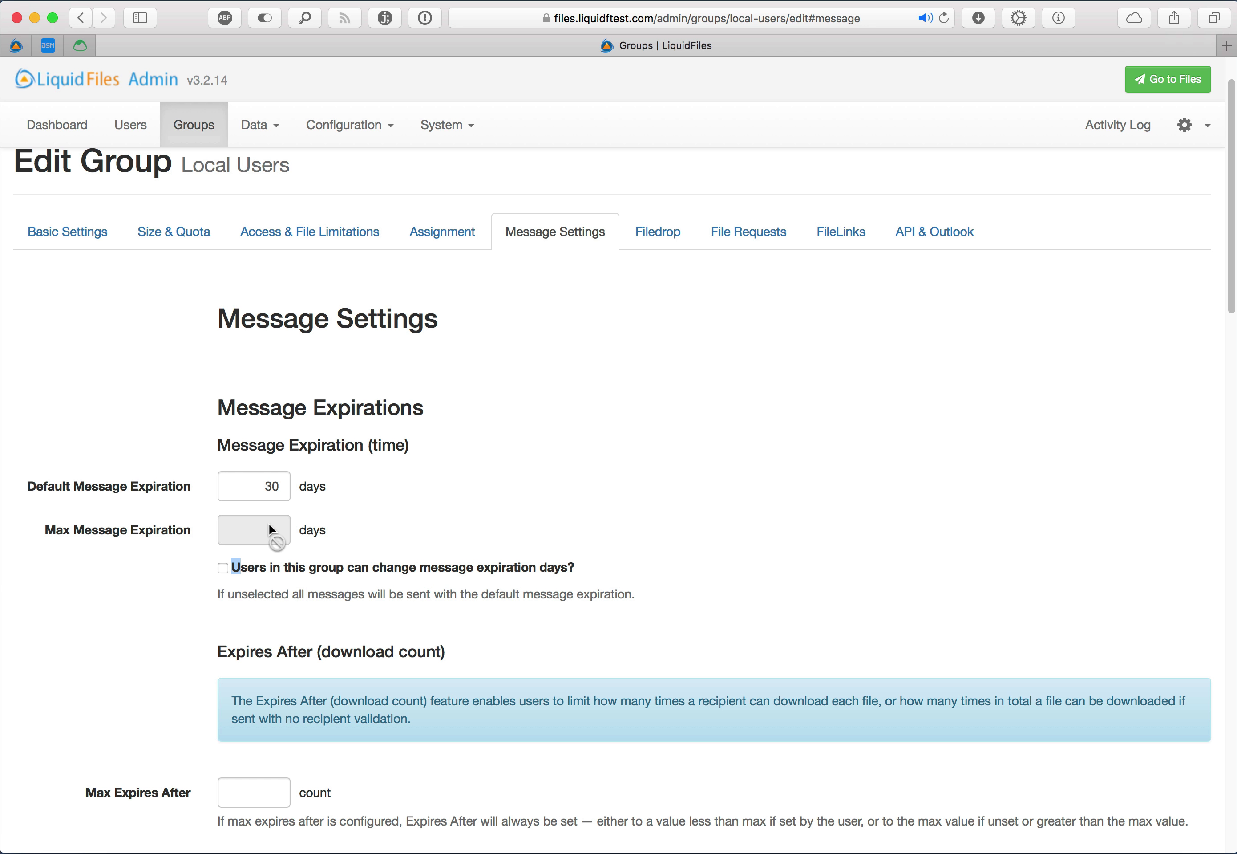
pyautogui.click(287, 564)
pyautogui.click(289, 565)
pyautogui.scroll(-15, 461, 575)
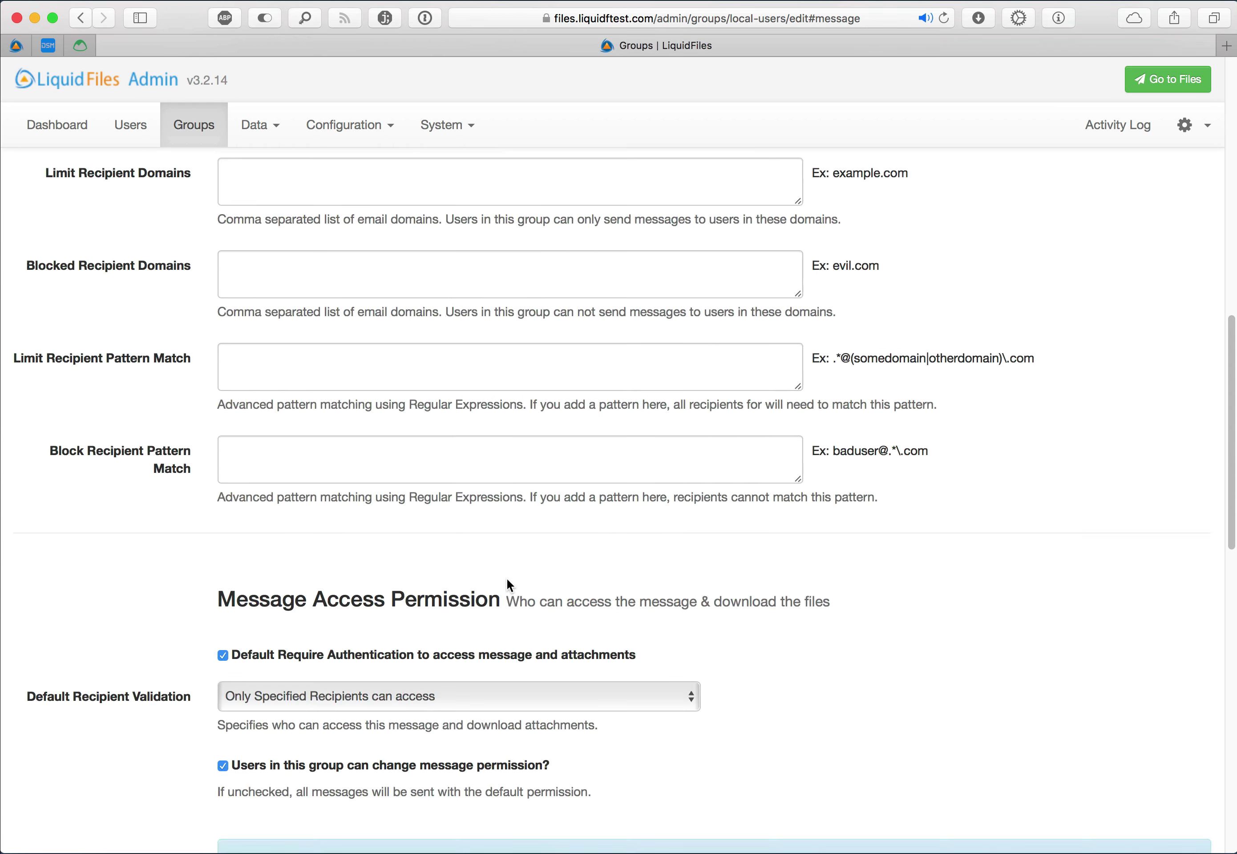
pyautogui.scroll(-5, 509, 585)
pyautogui.click(243, 801)
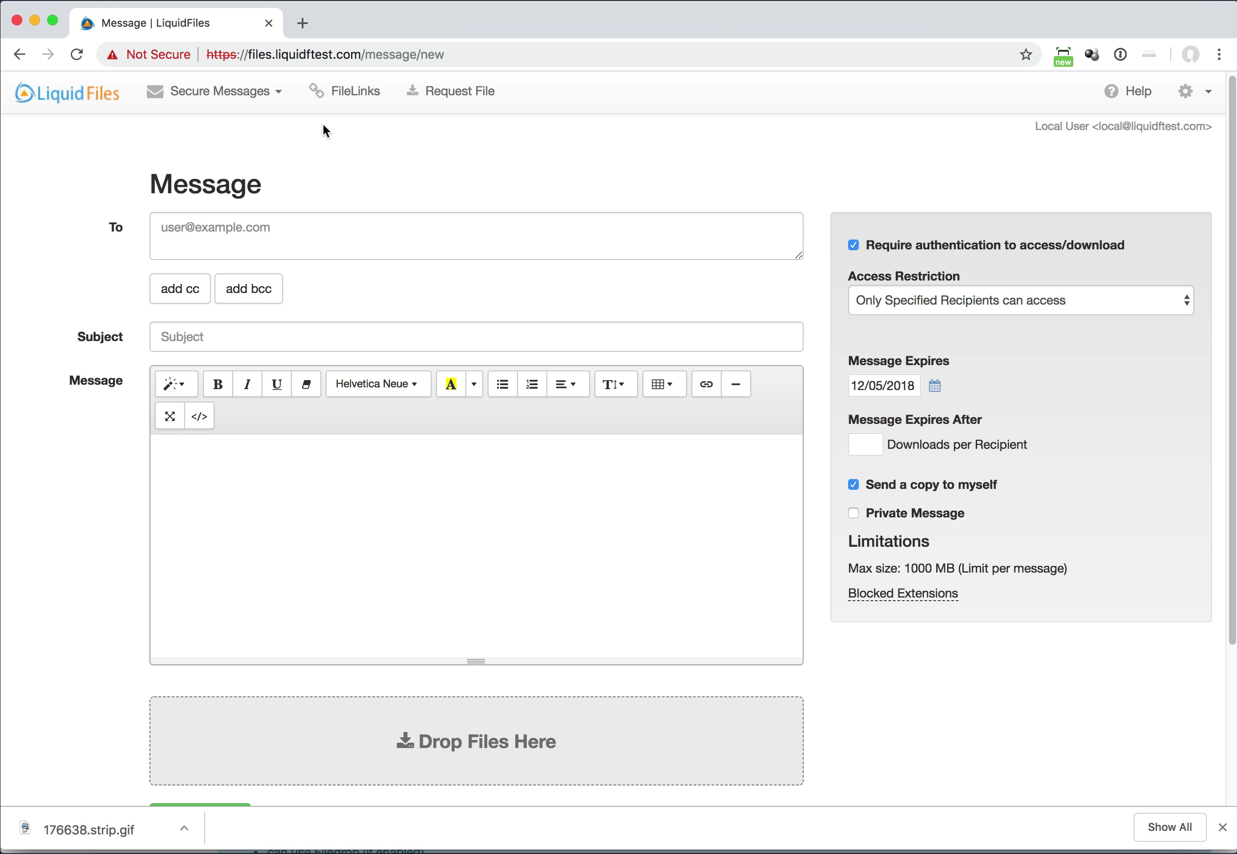
pyautogui.click(77, 54)
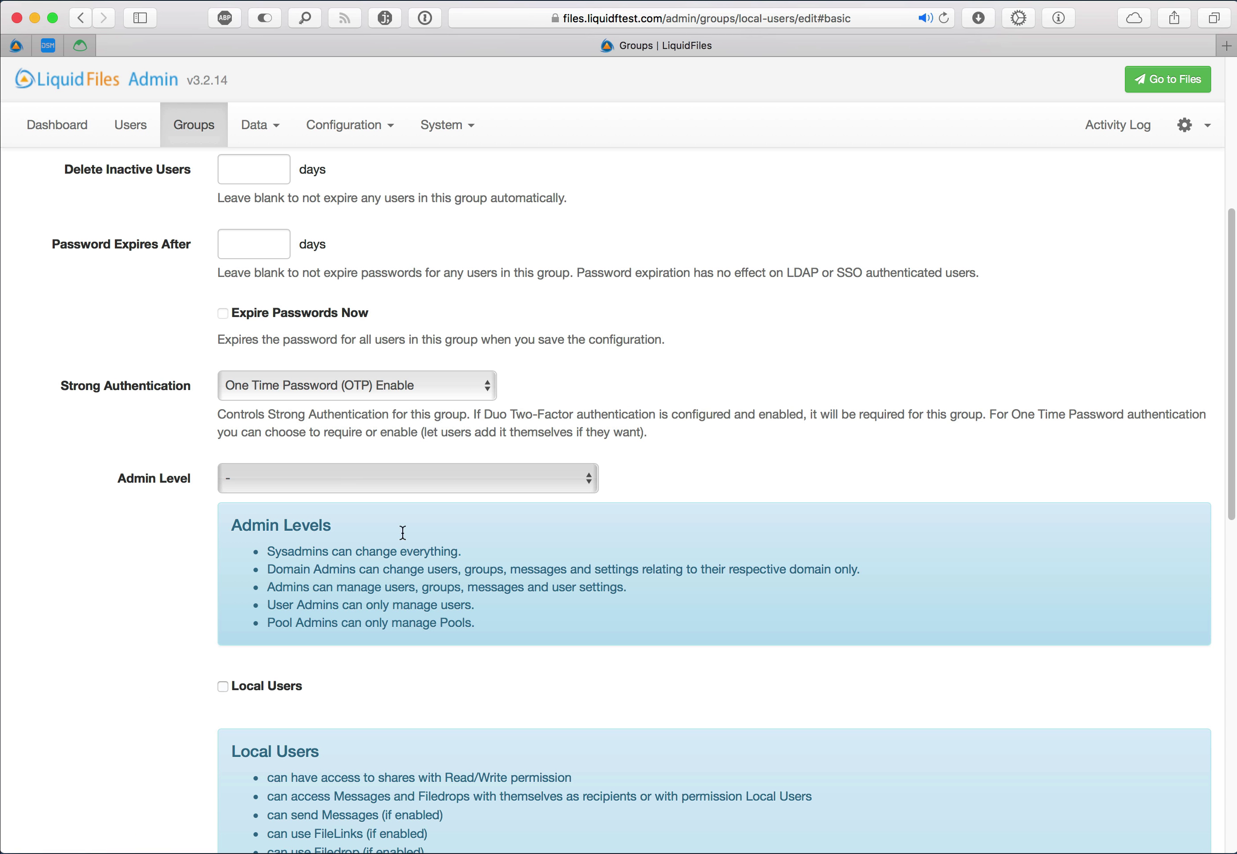
# Re-allow changing expiration days and set Max Message Expiration to 180 days for Local Users
pyautogui.scroll(7, 402, 533)
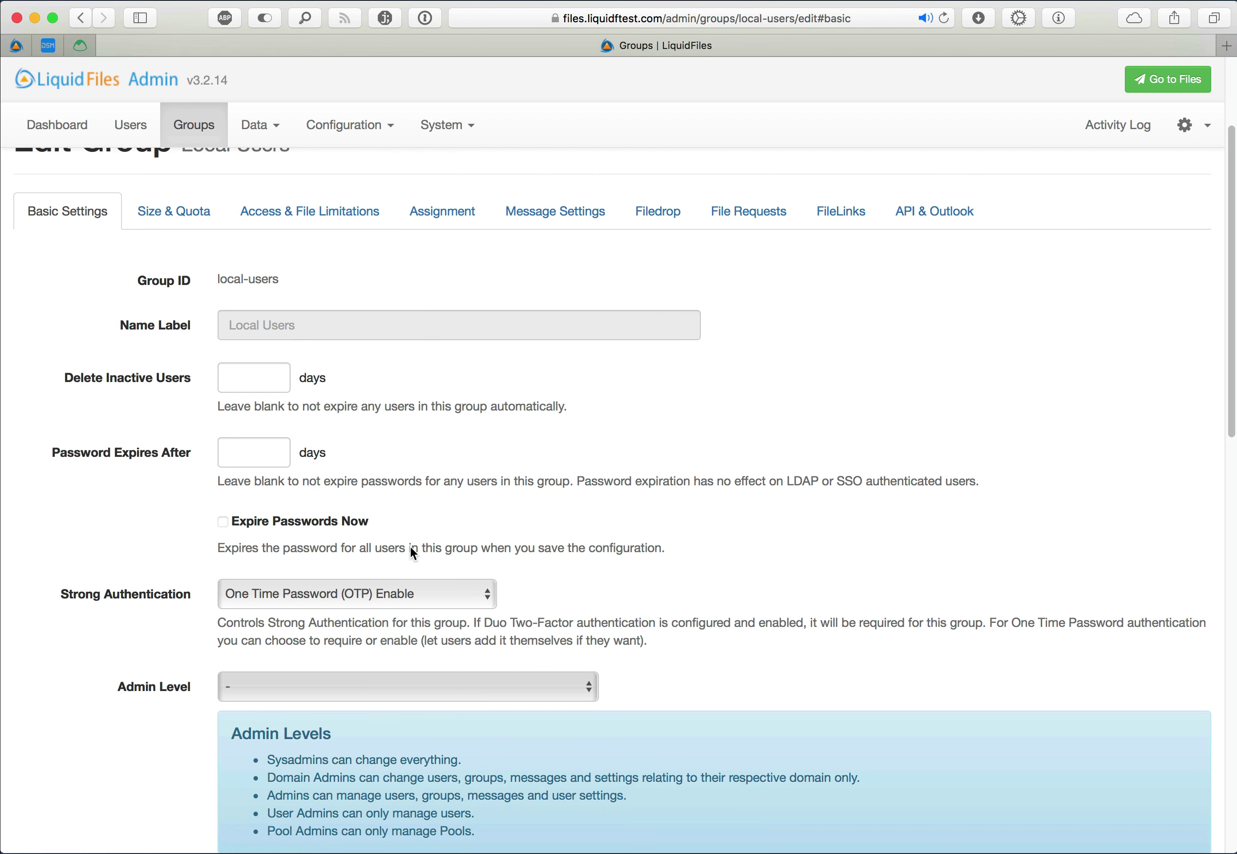
pyautogui.click(526, 389)
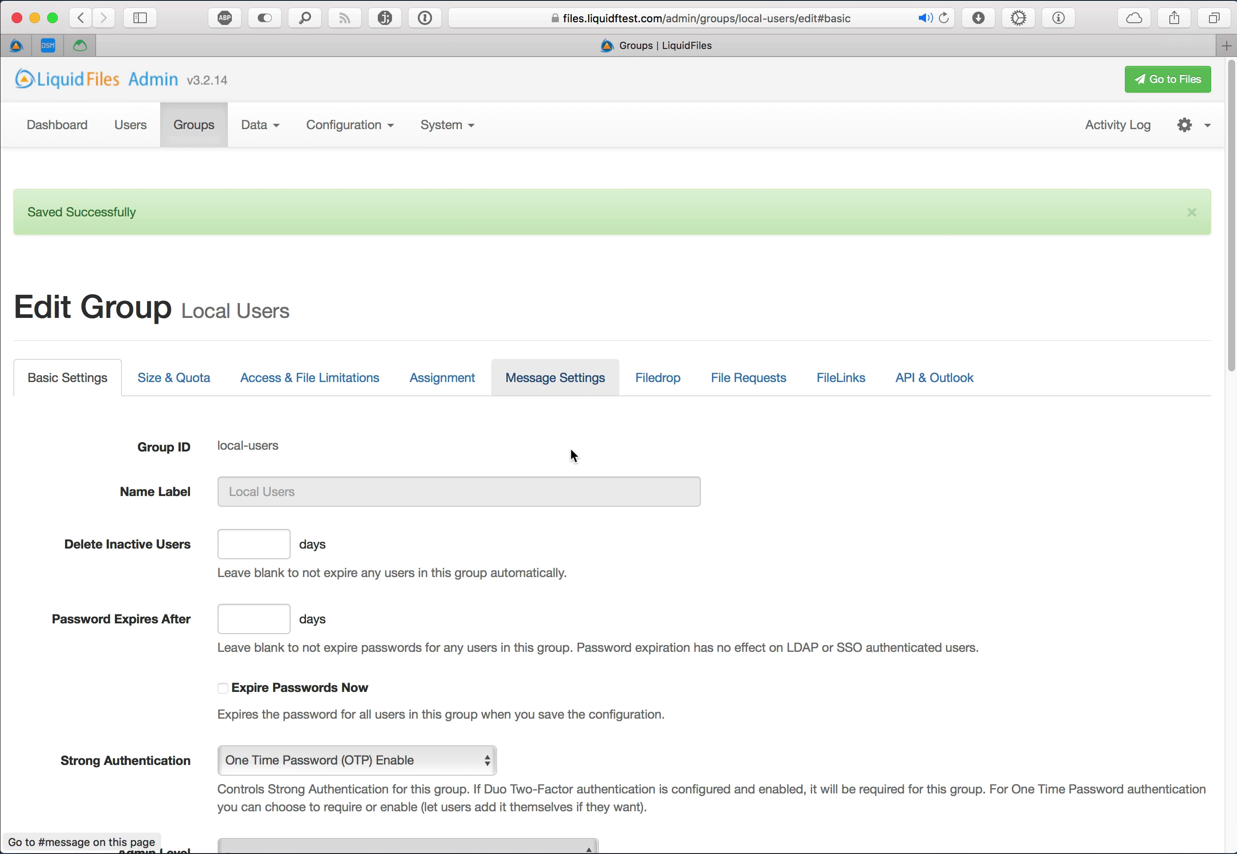
pyautogui.scroll(-3, 543, 592)
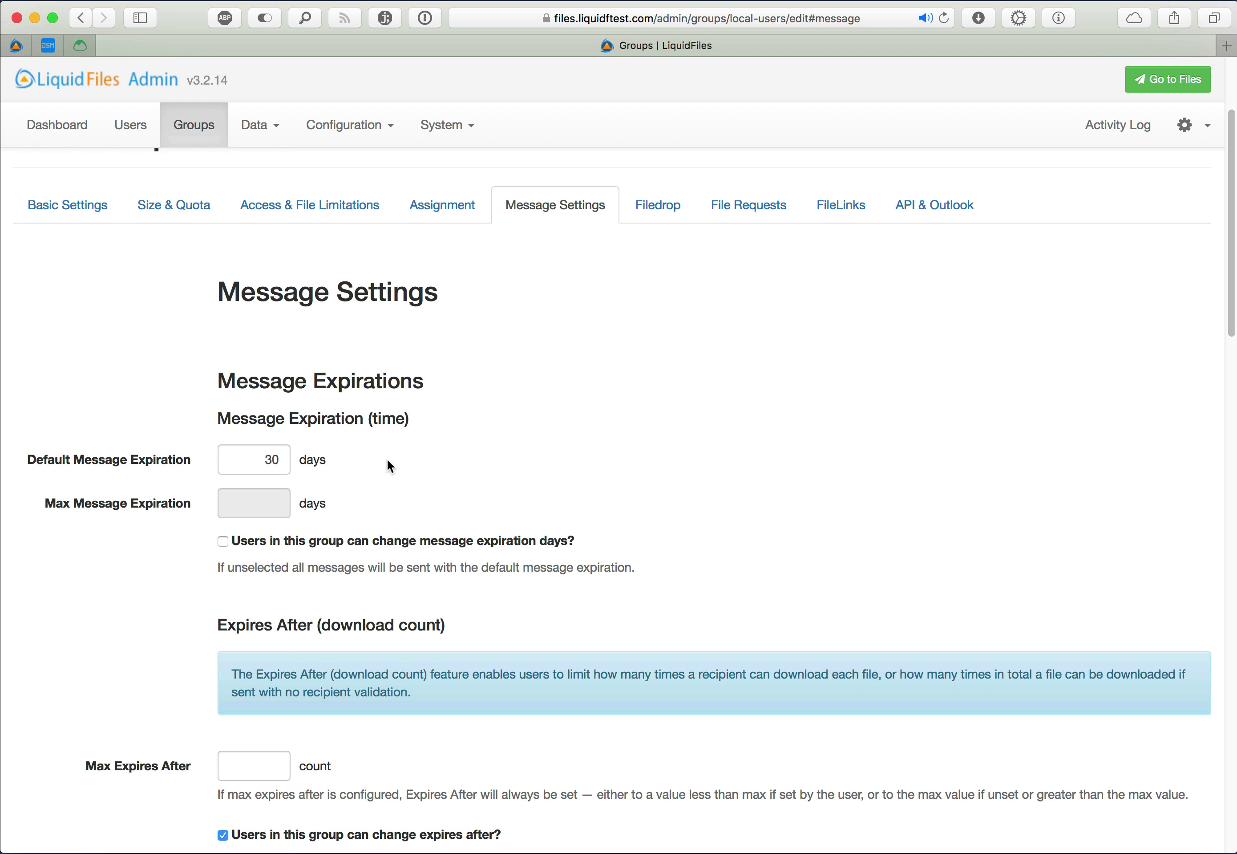
pyautogui.click(294, 539)
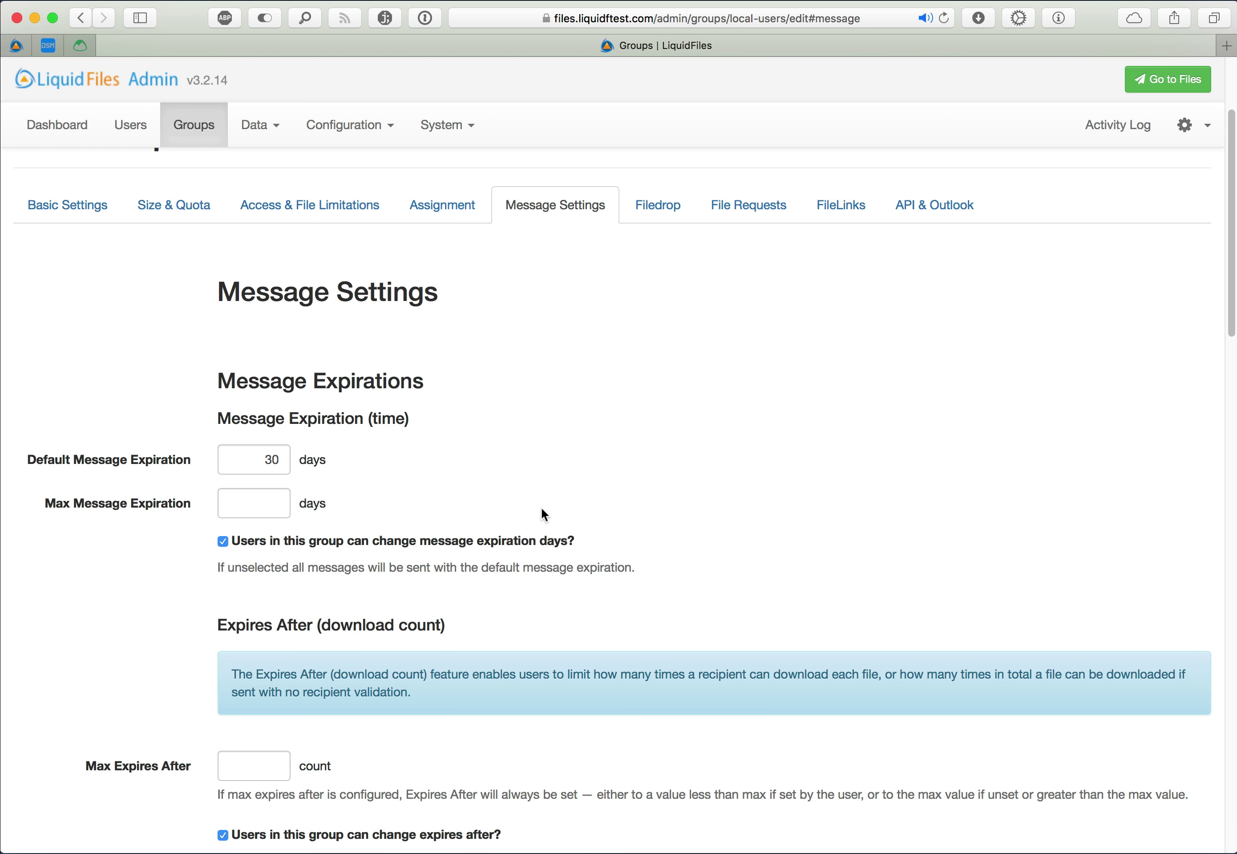
pyautogui.click(287, 512)
pyautogui.write('180')
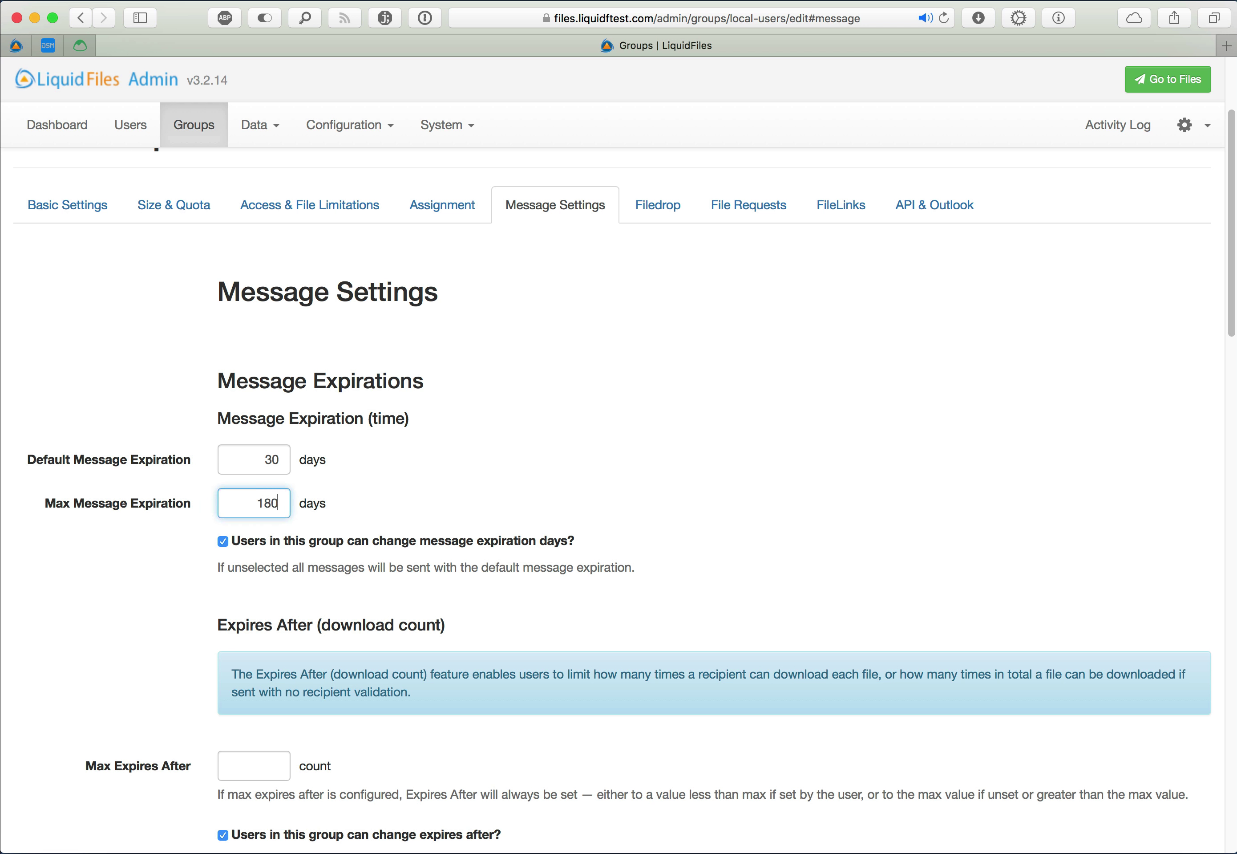
pyautogui.scroll(-15, 697, 563)
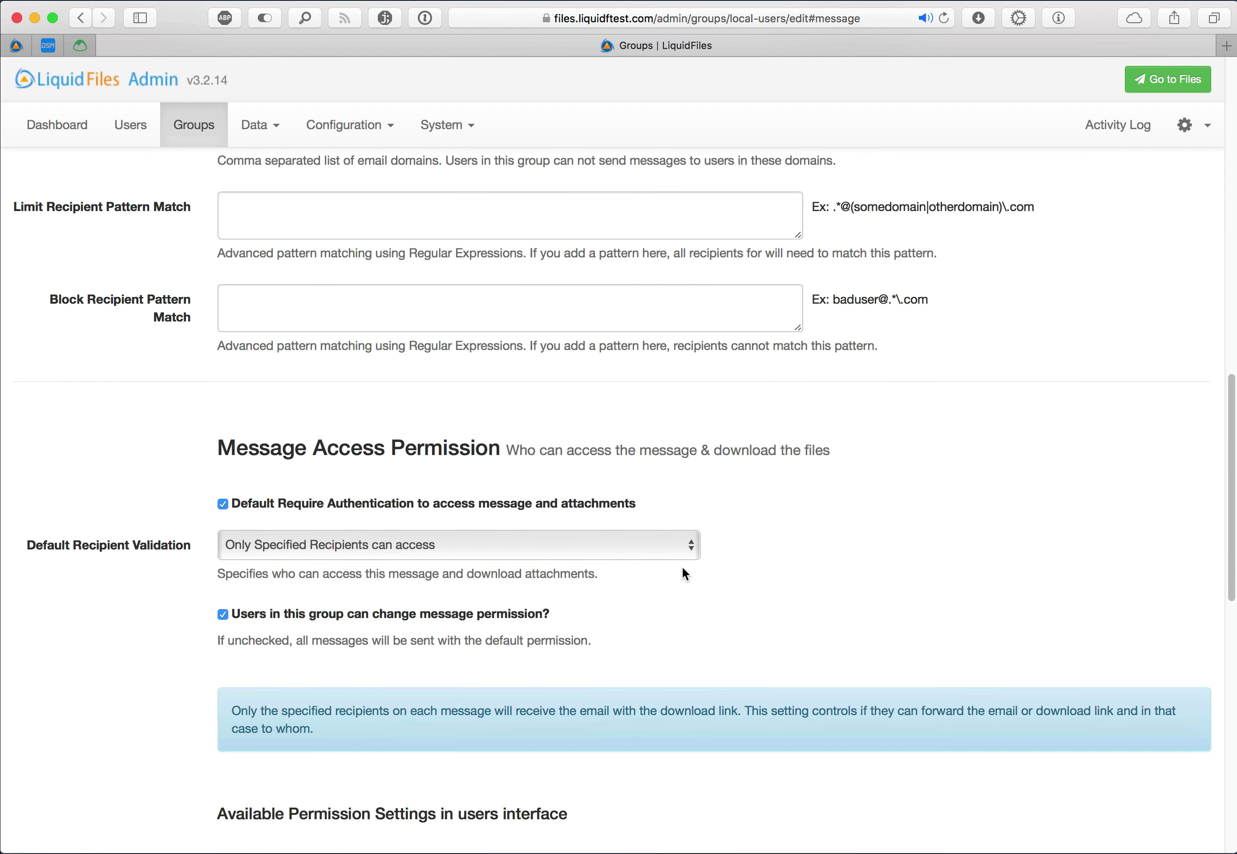
pyautogui.scroll(15, 684, 570)
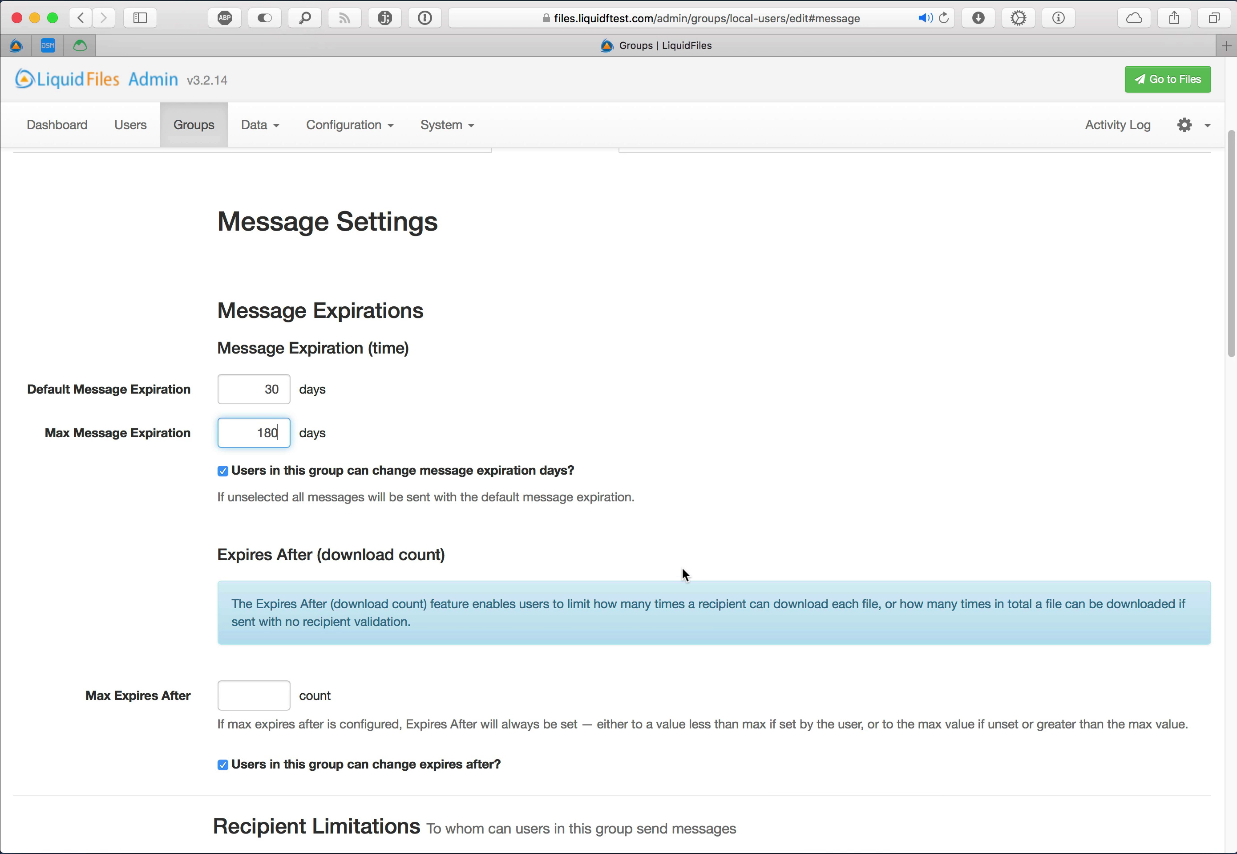
pyautogui.scroll(-4, 684, 575)
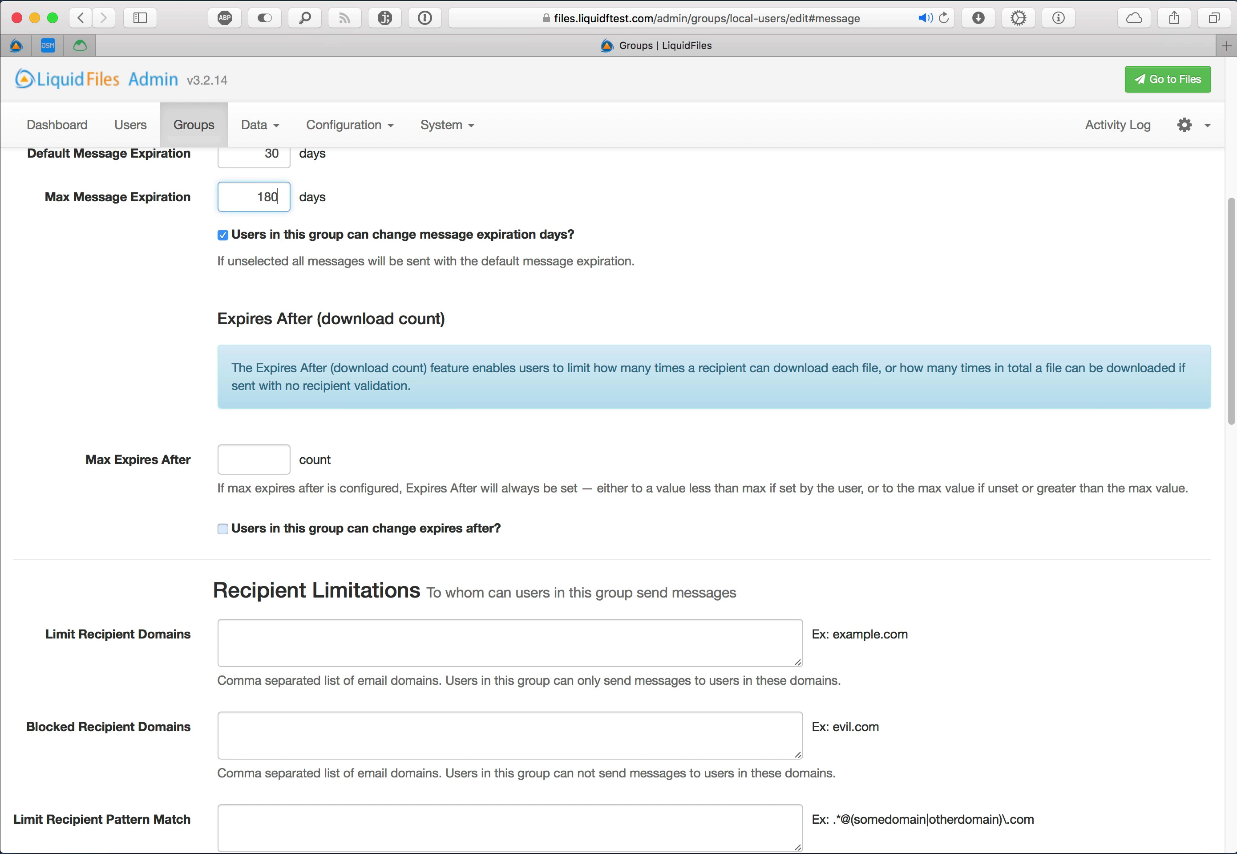
# Return to the Local Users edit page and scroll down to the Recipient Limitations fields
pyautogui.click(485, 528)
pyautogui.scroll(-5, 511, 478)
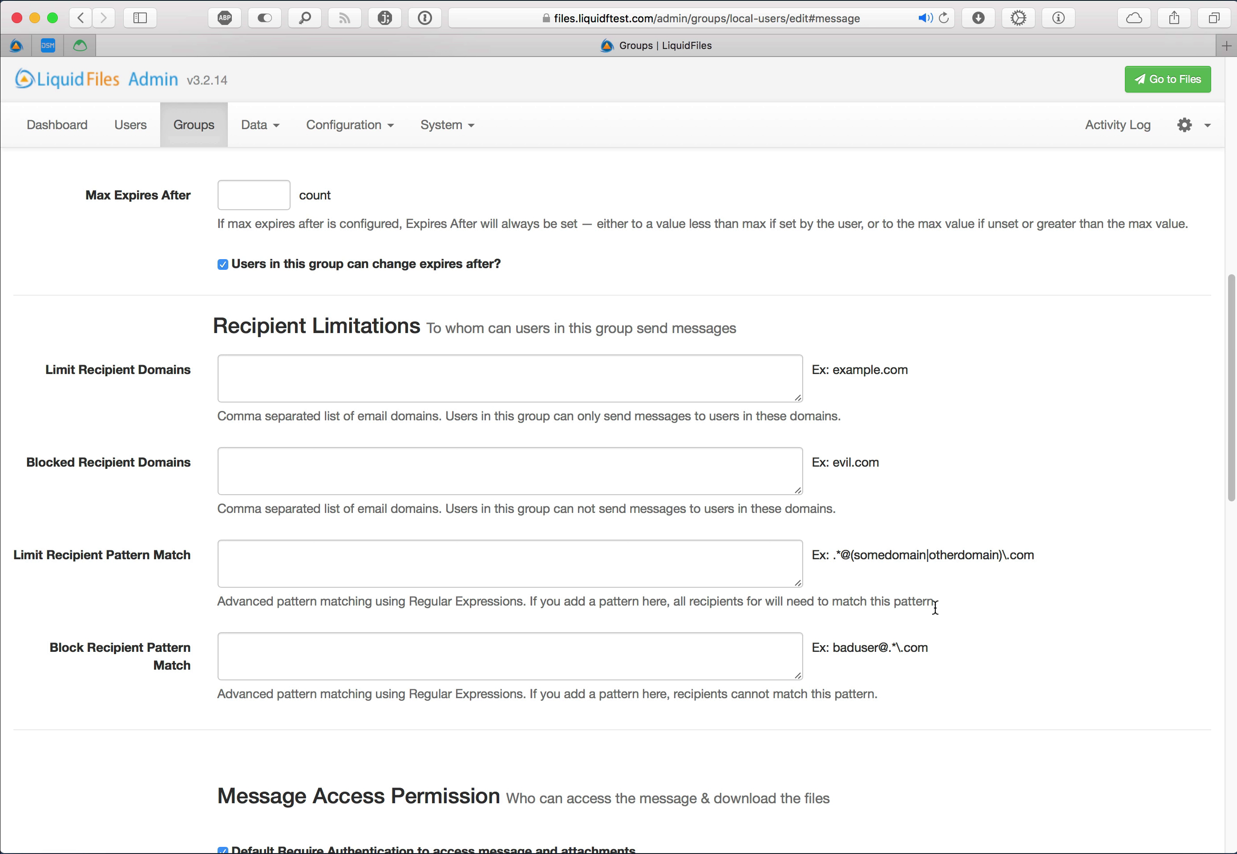
pyautogui.scroll(-10, 935, 611)
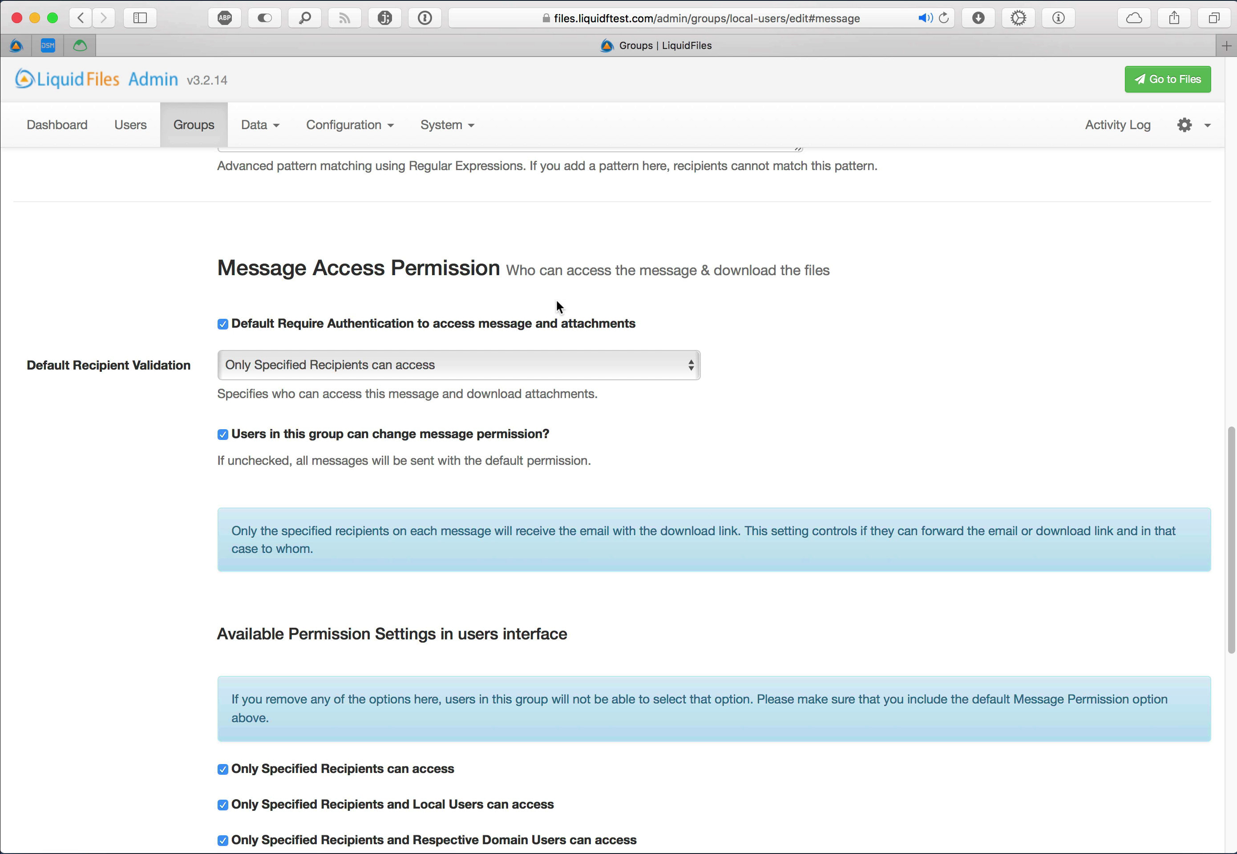
# Keep Default Require Authentication on, set Default Recipient Validation to 'Only Specified Recipients and Local Users can access', and save
pyautogui.click(420, 325)
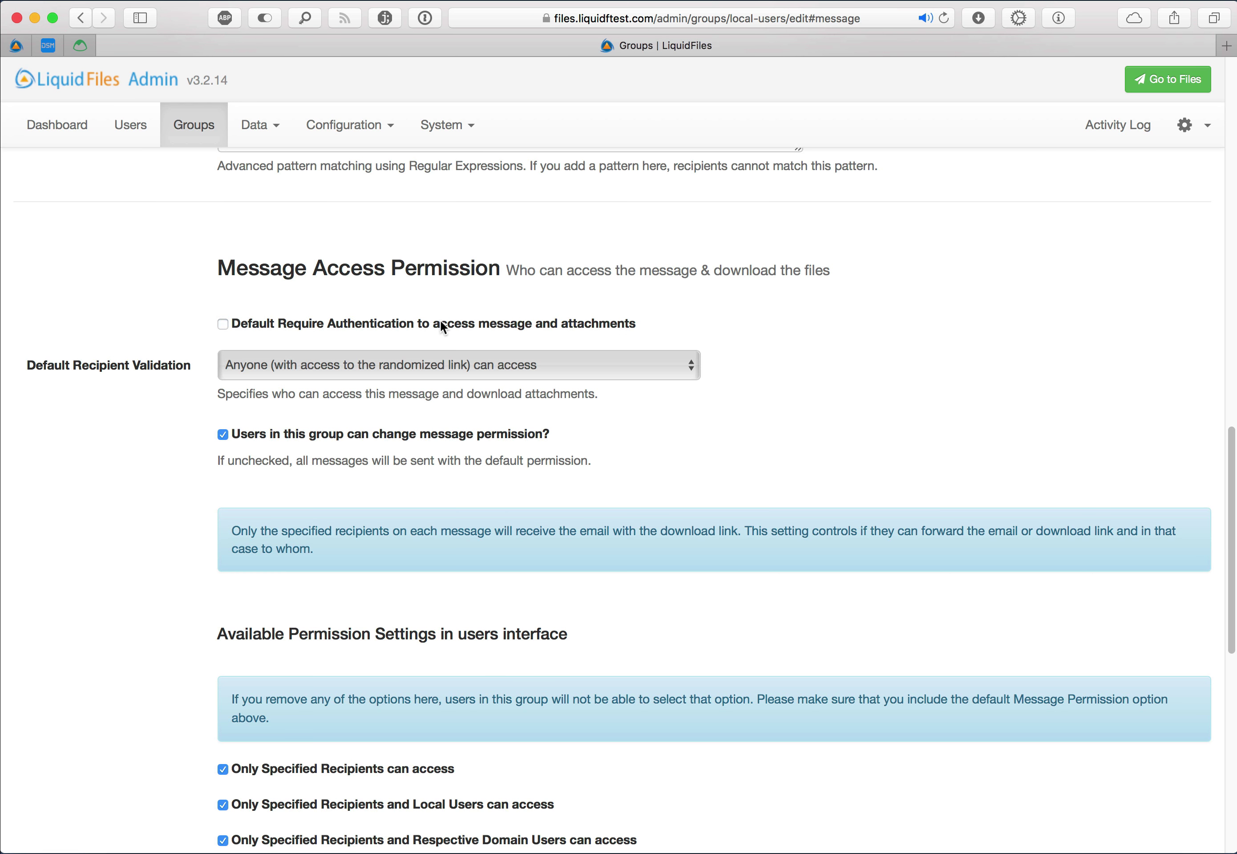
pyautogui.click(441, 322)
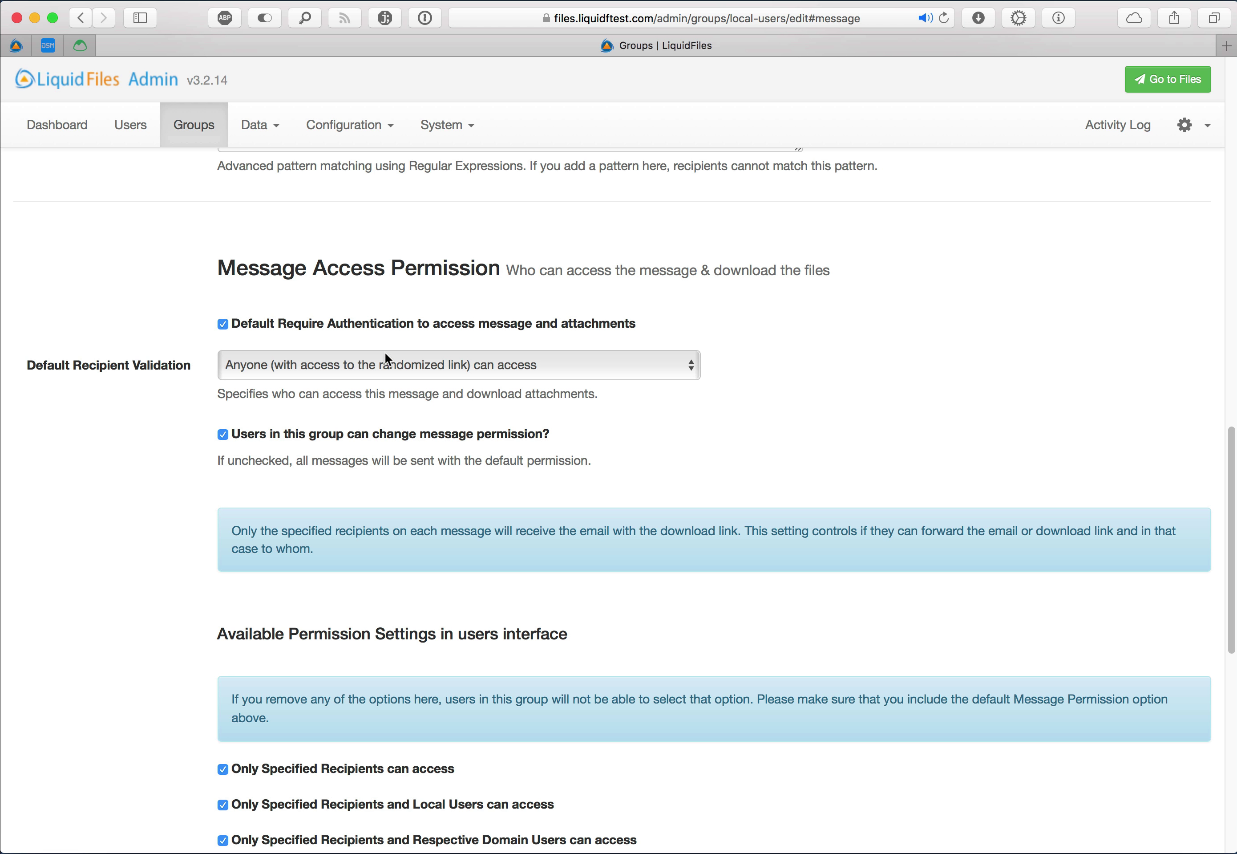
pyautogui.click(346, 320)
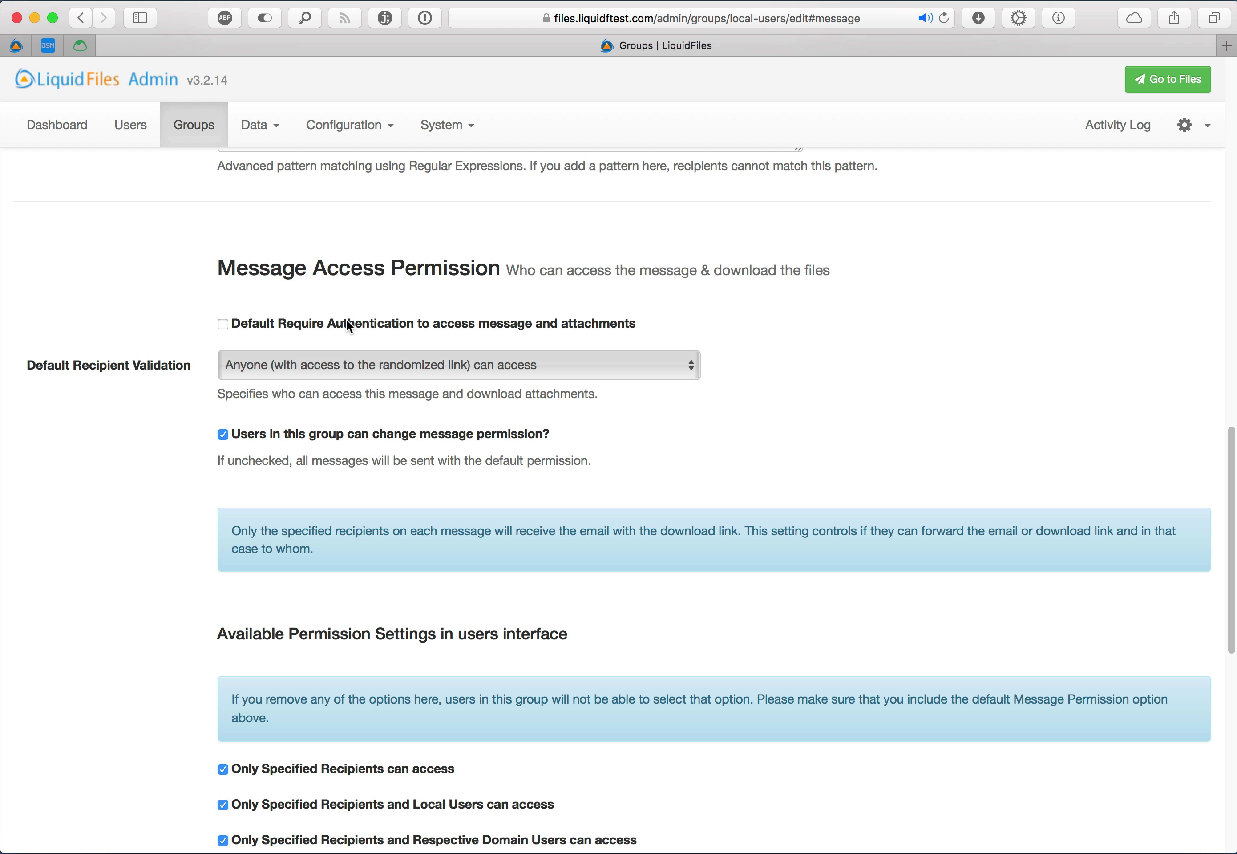
pyautogui.click(409, 327)
pyautogui.click(404, 367)
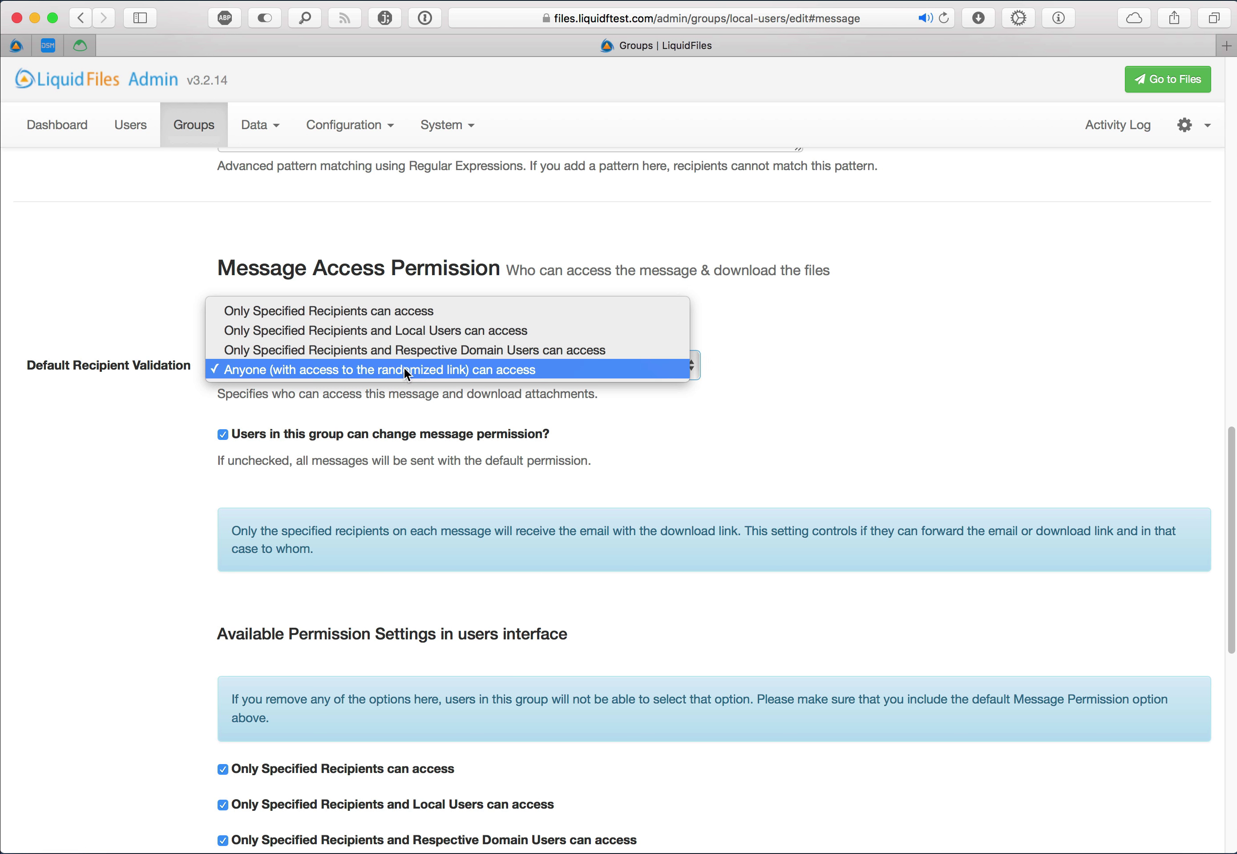
pyautogui.click(407, 334)
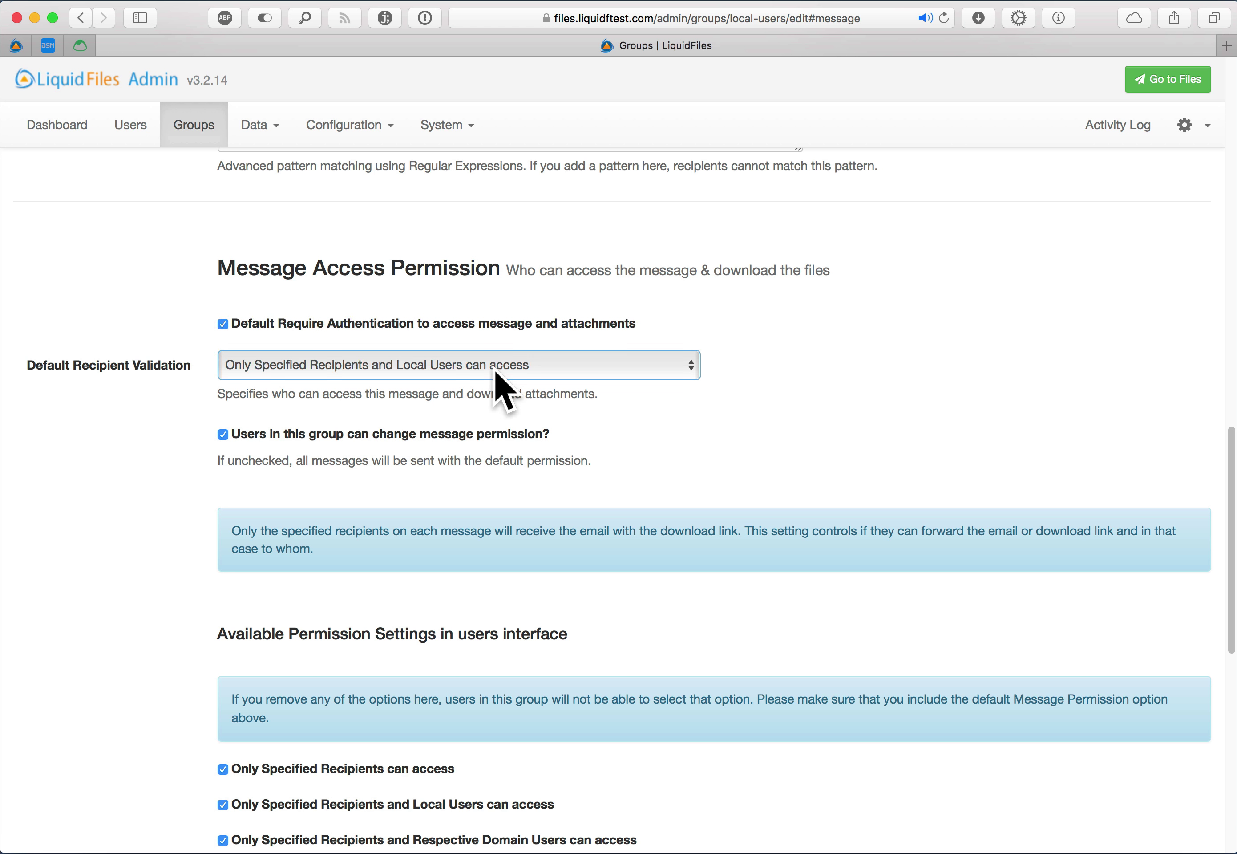
pyautogui.scroll(-15, 489, 374)
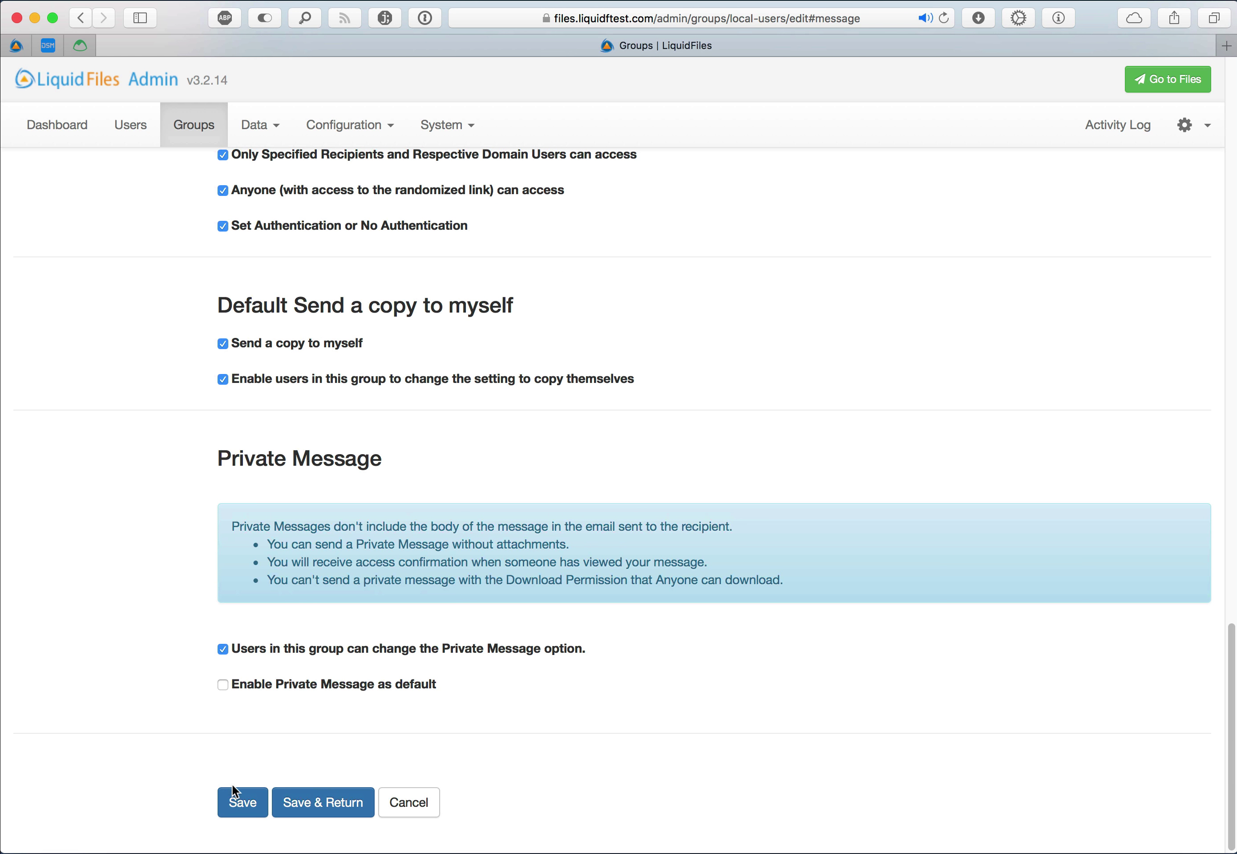
pyautogui.click(247, 798)
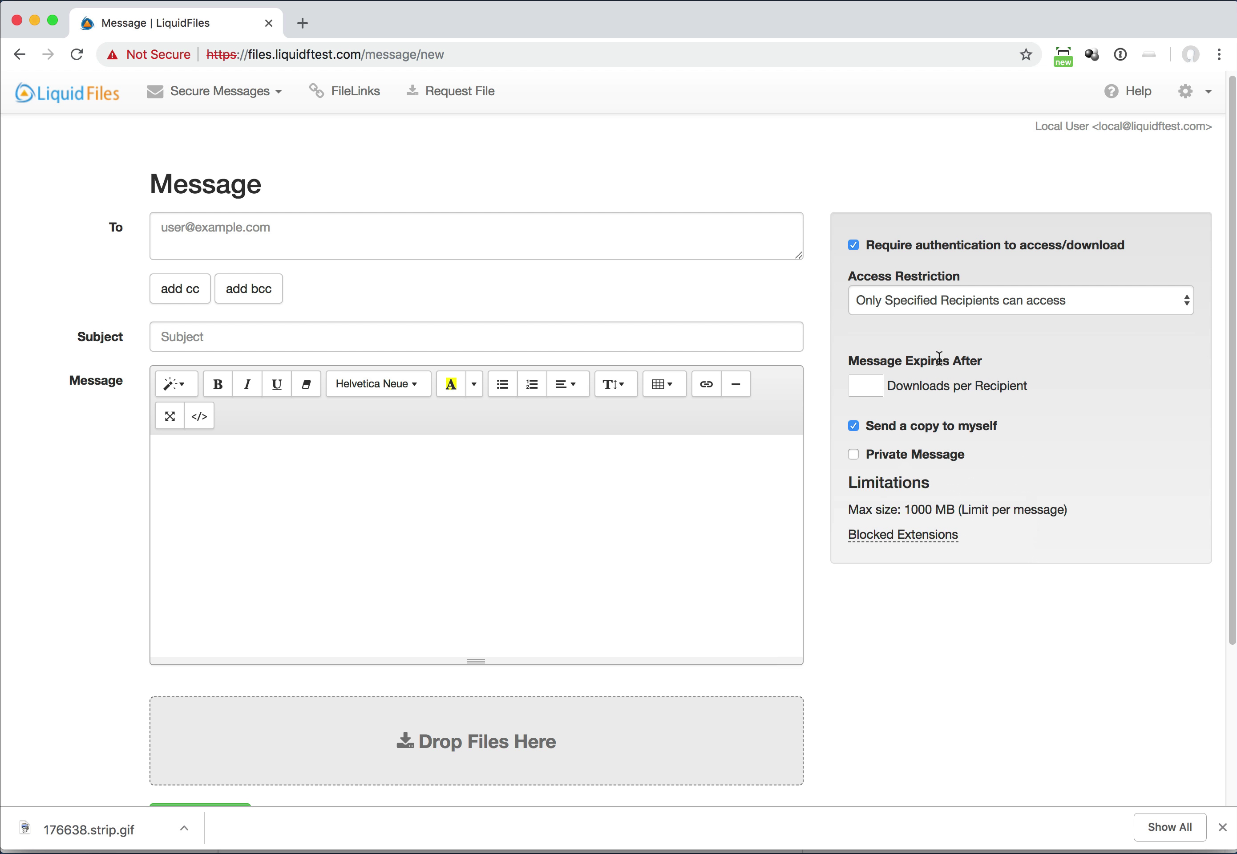
pyautogui.moveTo(880, 298)
# Reload the user's message form and review the Access Restriction options, leaving the choice unchanged
pyautogui.click(76, 54)
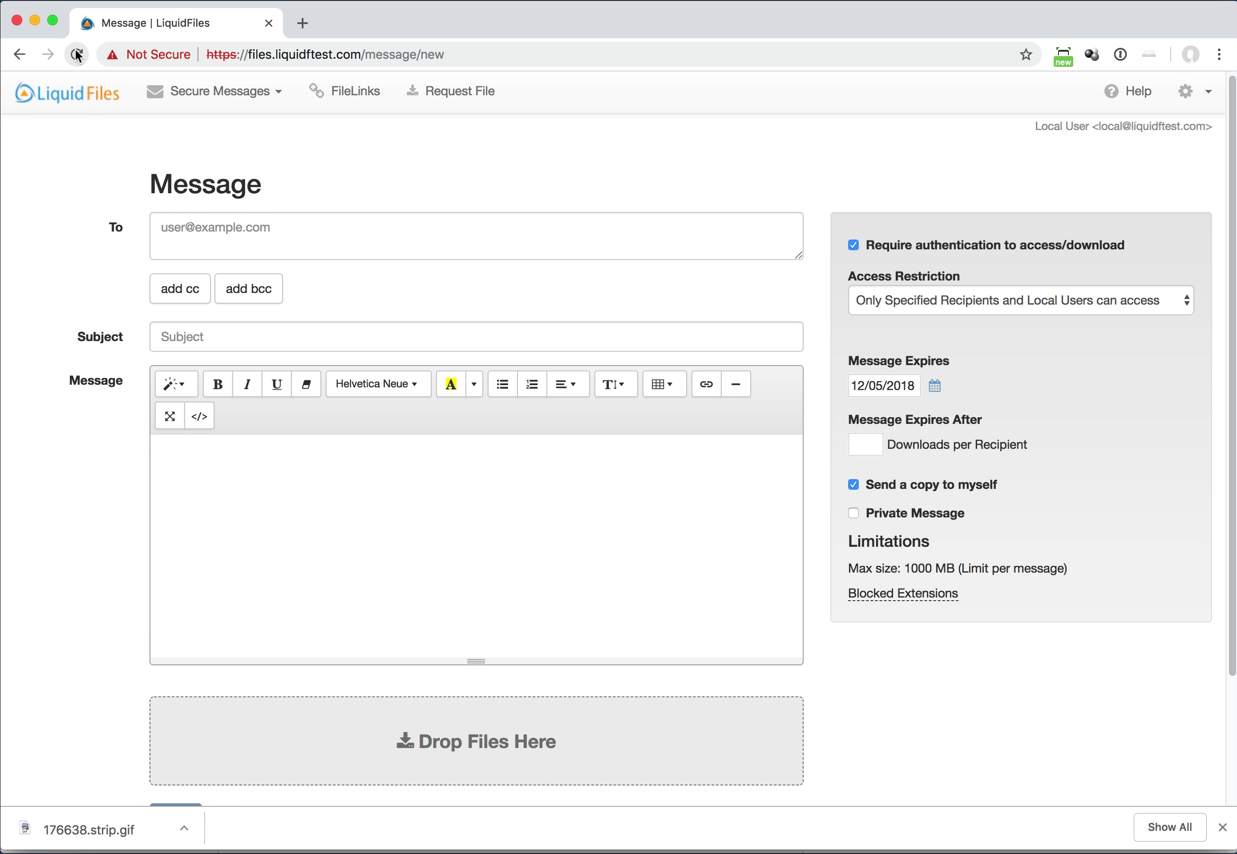
pyautogui.moveTo(887, 299)
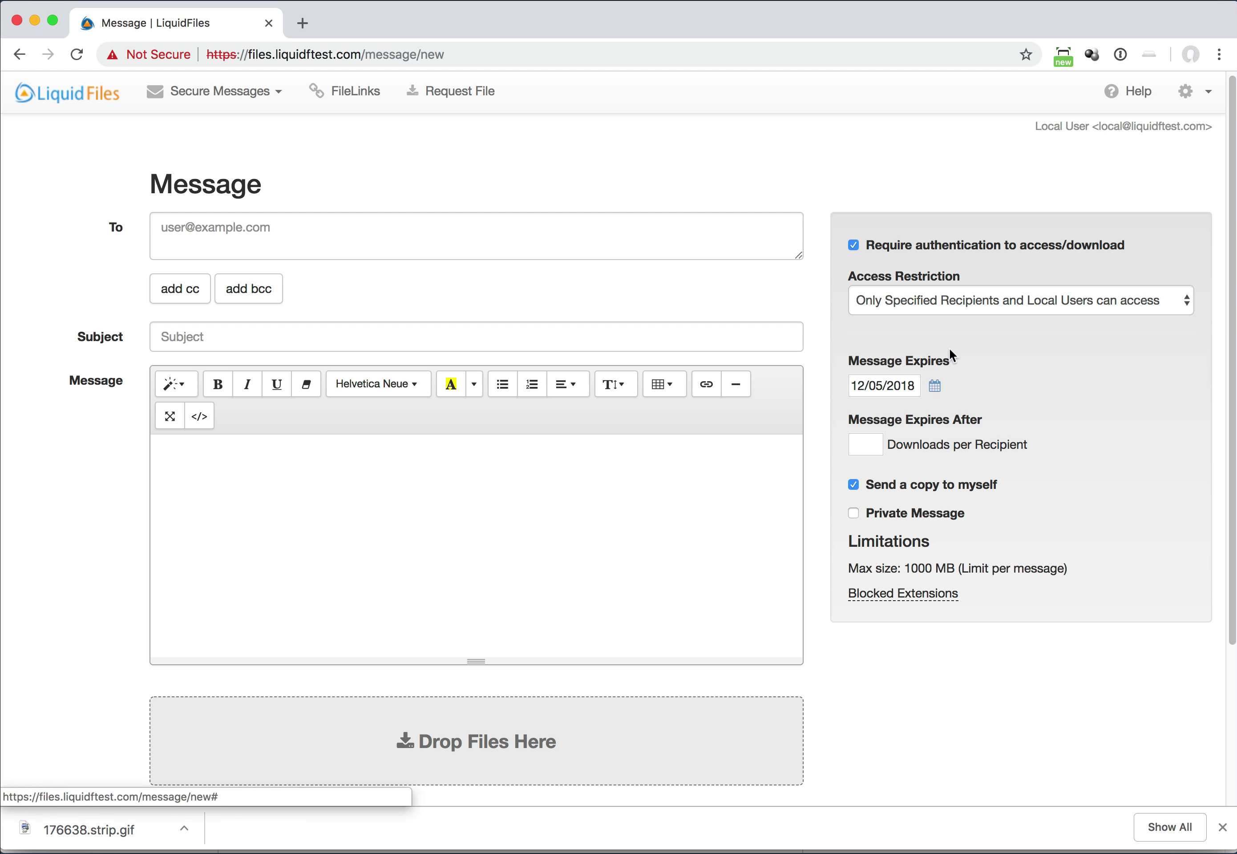
pyautogui.click(899, 300)
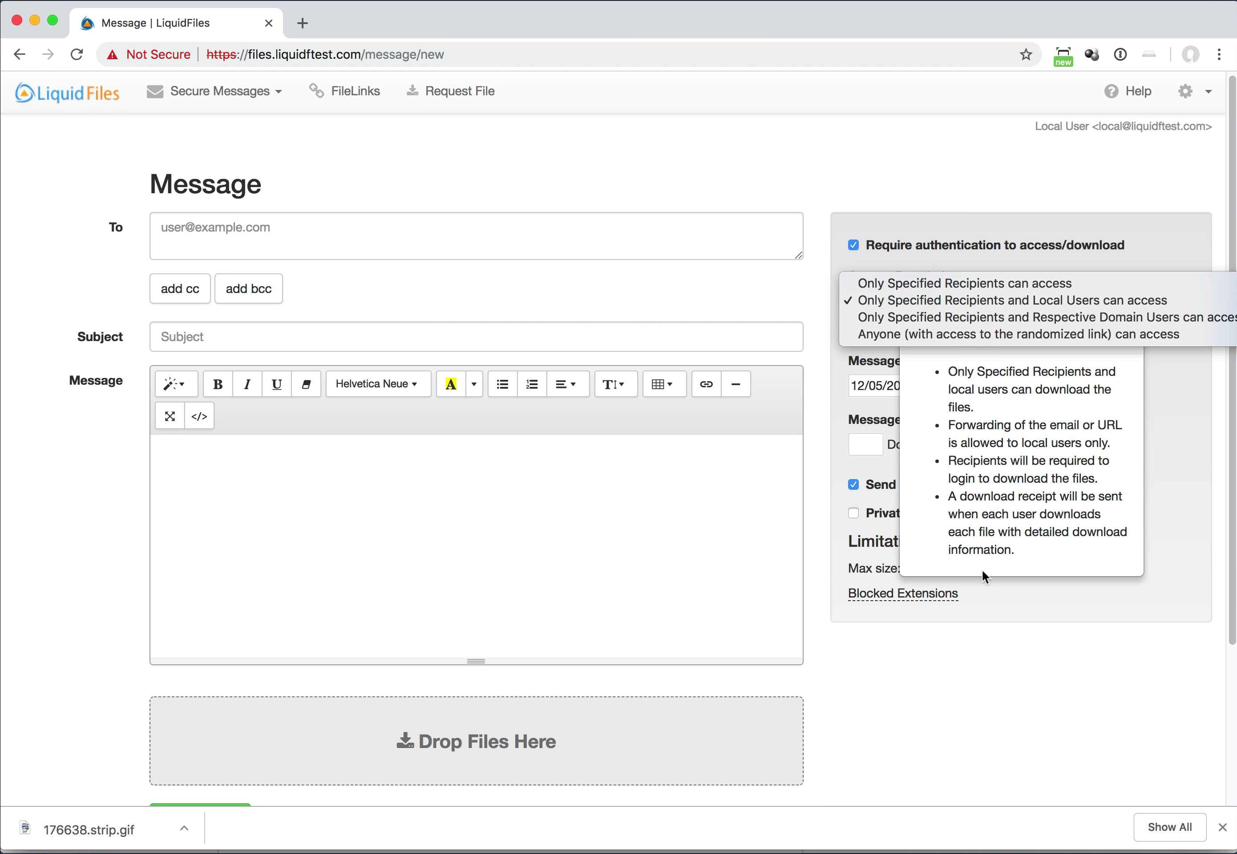
pyautogui.click(735, 690)
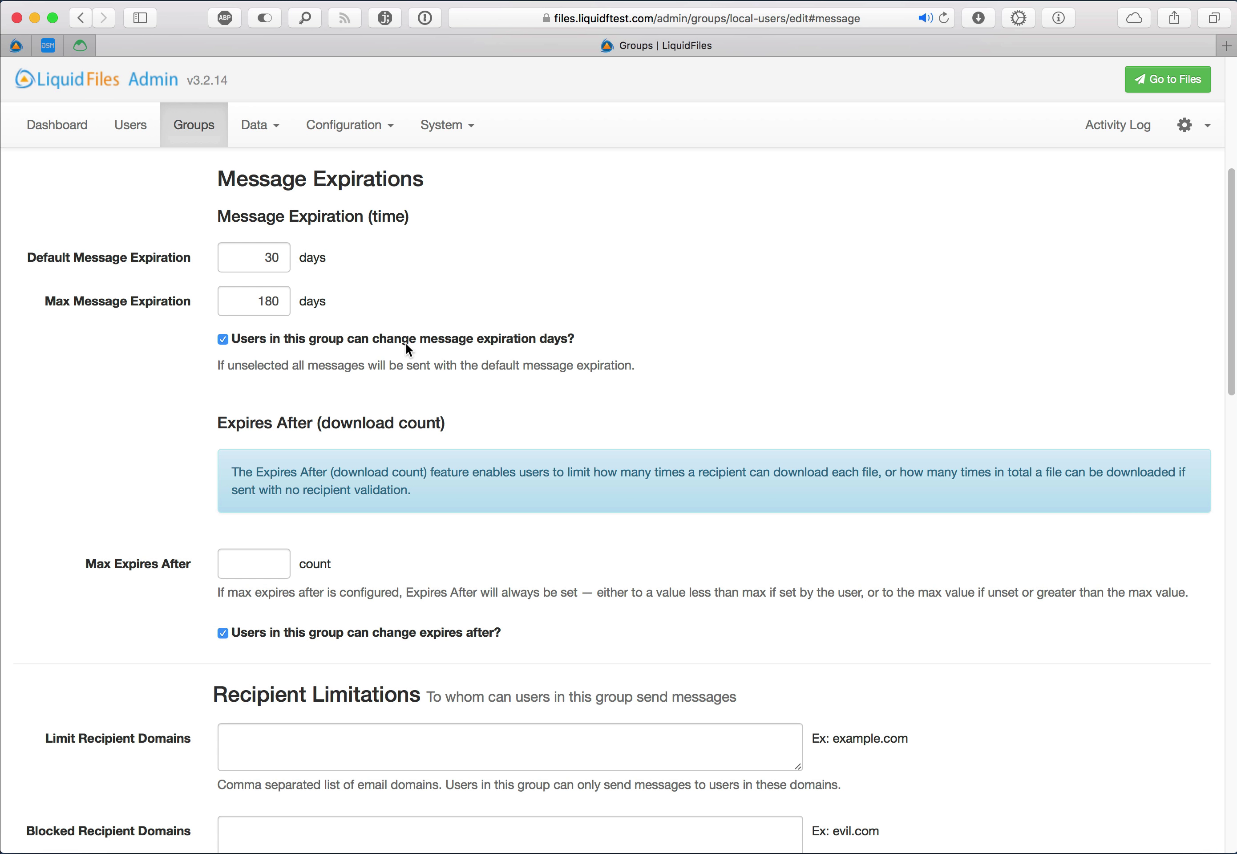
# Keep authentication required by default and stop group users from changing message permission
pyautogui.scroll(-9, 371, 339)
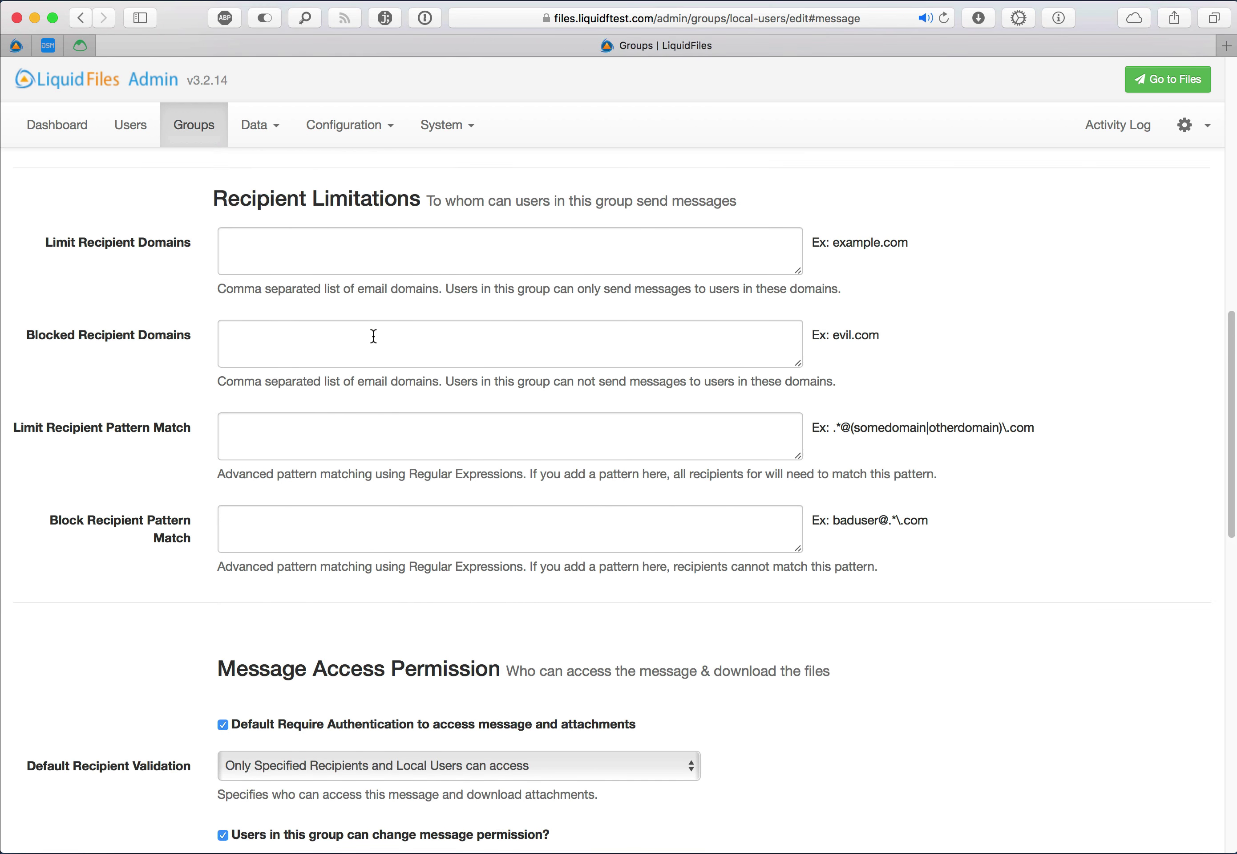
pyautogui.scroll(7, 372, 337)
pyautogui.scroll(-7, 374, 336)
pyautogui.scroll(-10, 374, 337)
pyautogui.scroll(5, 374, 337)
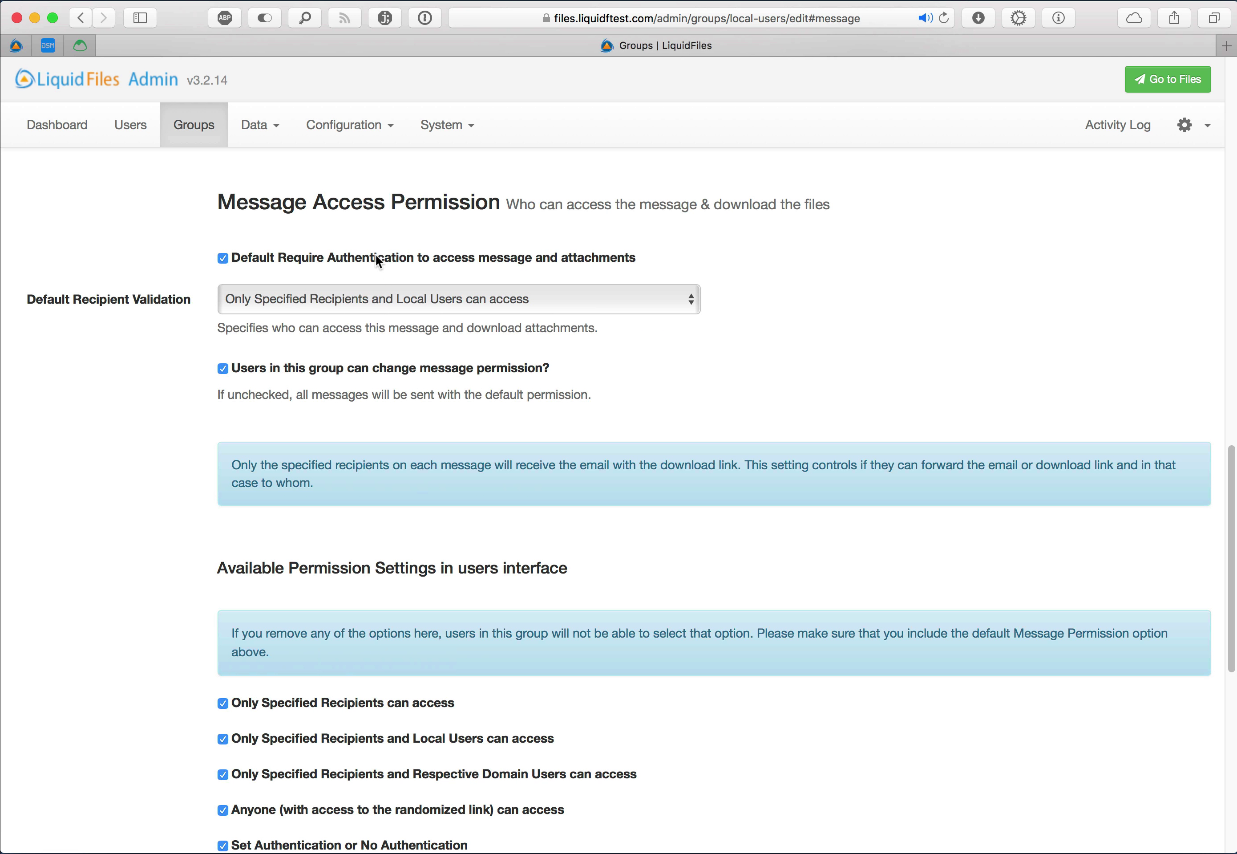
pyautogui.click(376, 257)
pyautogui.click(375, 256)
pyautogui.click(368, 369)
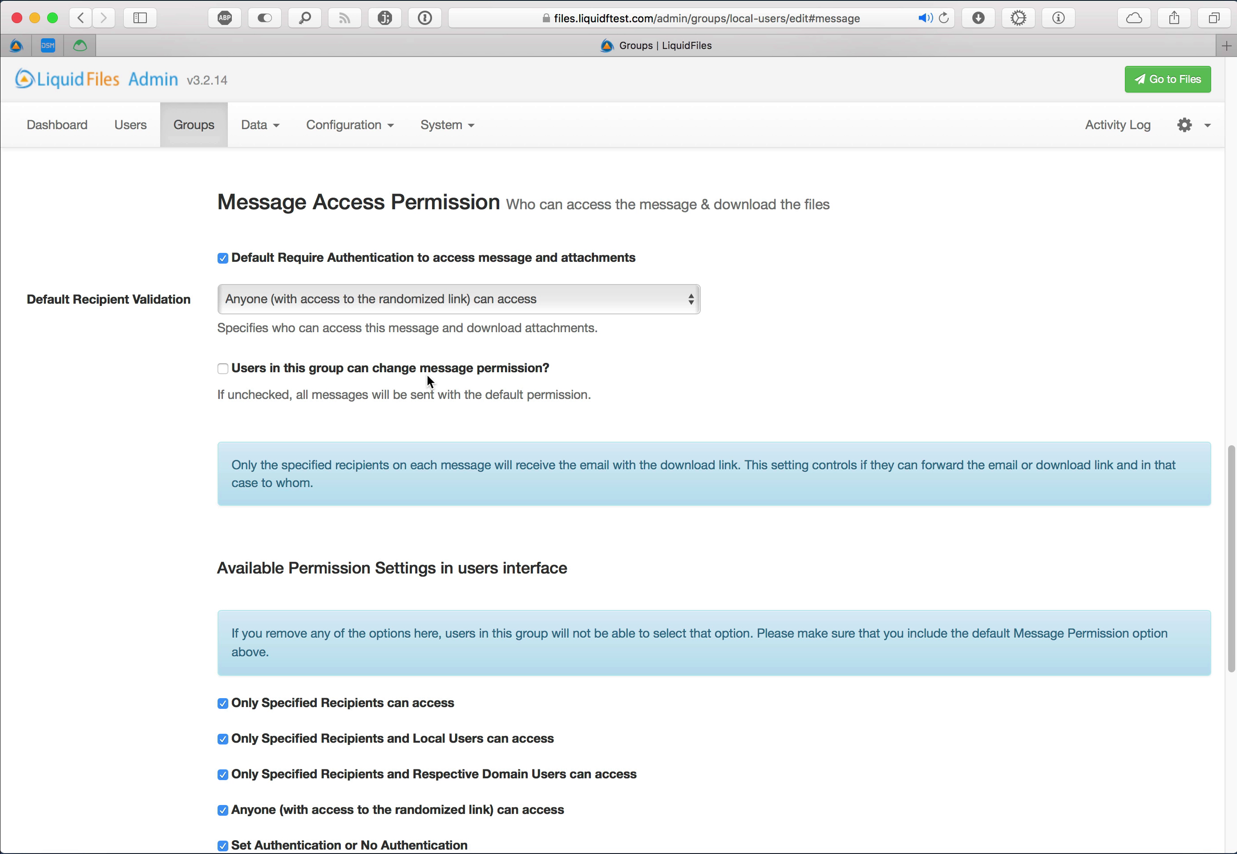
# Make Respective Domain Users the default recipient validation, save, and review the user's new-message form
pyautogui.click(522, 296)
pyautogui.click(569, 291)
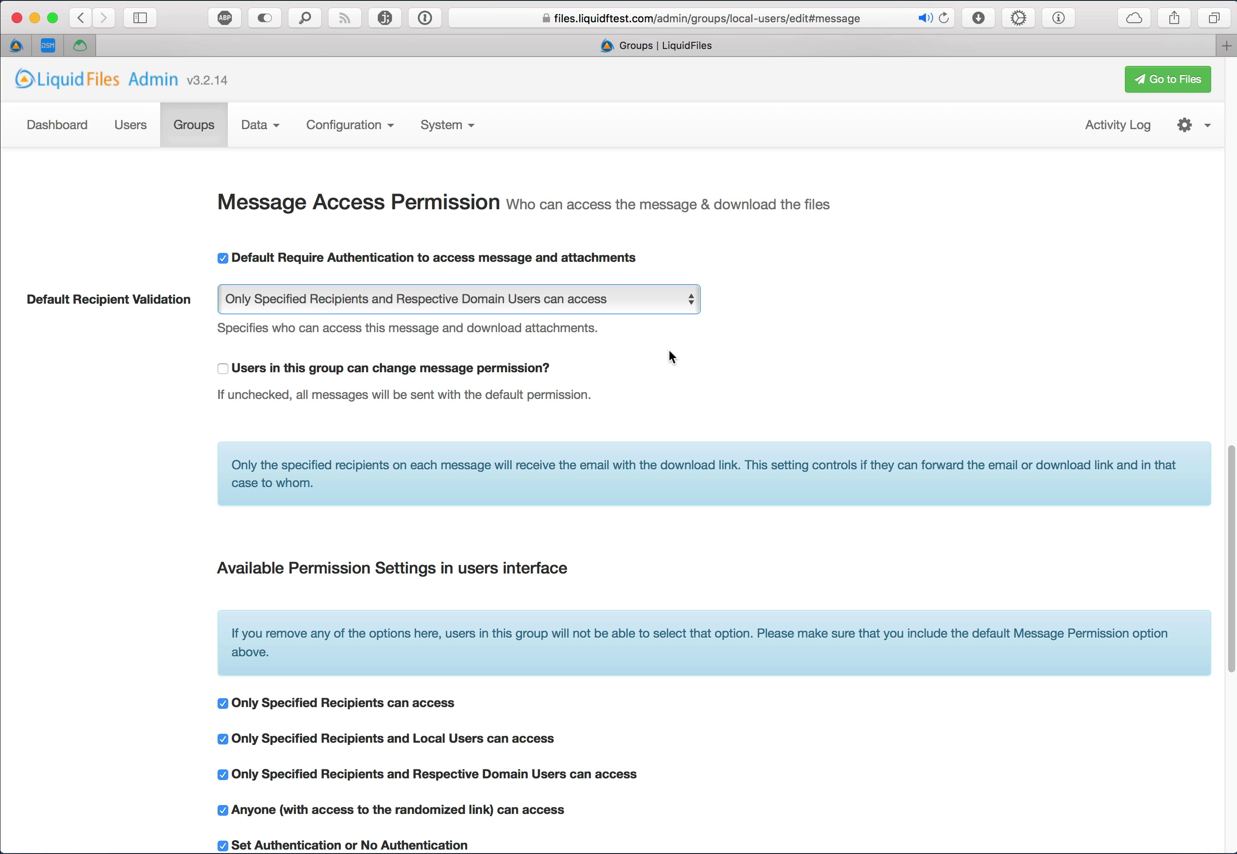
pyautogui.scroll(-10, 669, 350)
pyautogui.click(253, 797)
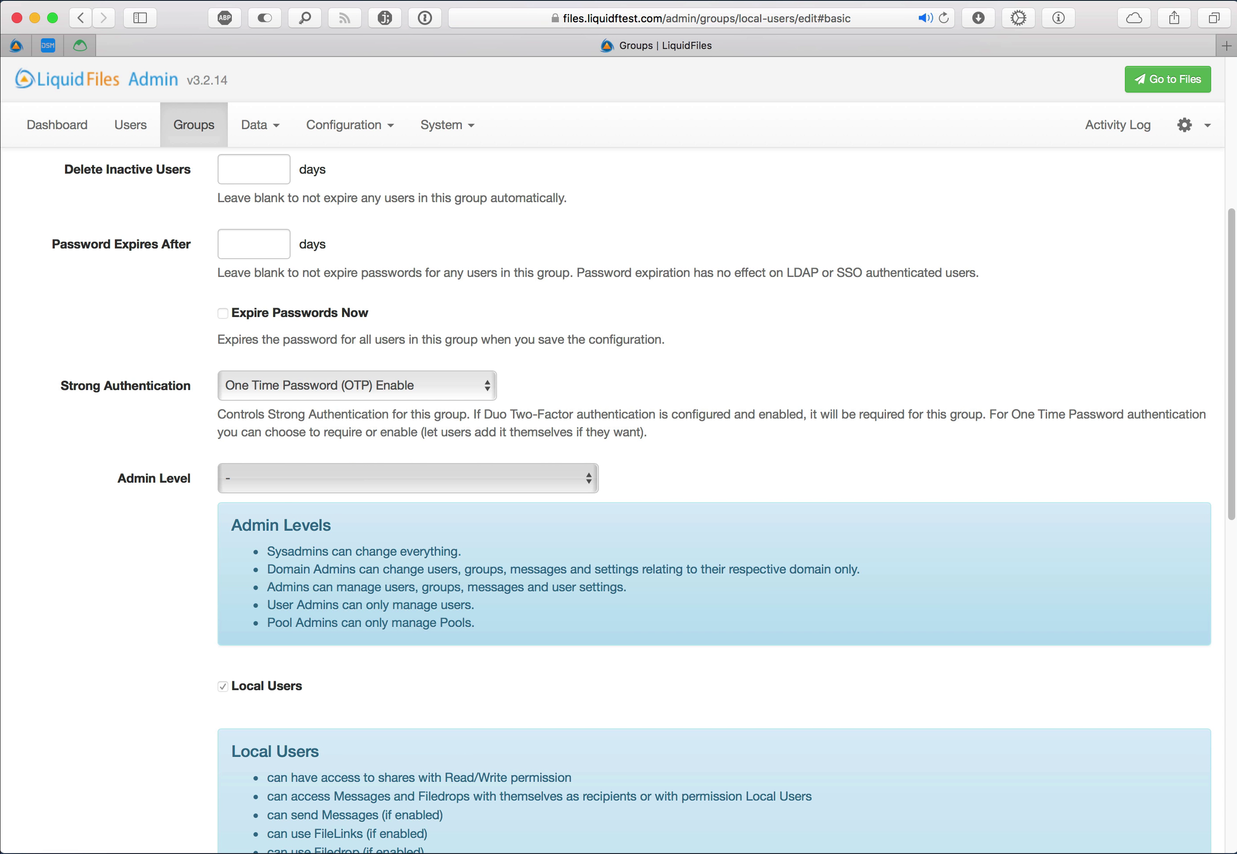
pyautogui.press('super+Tab')
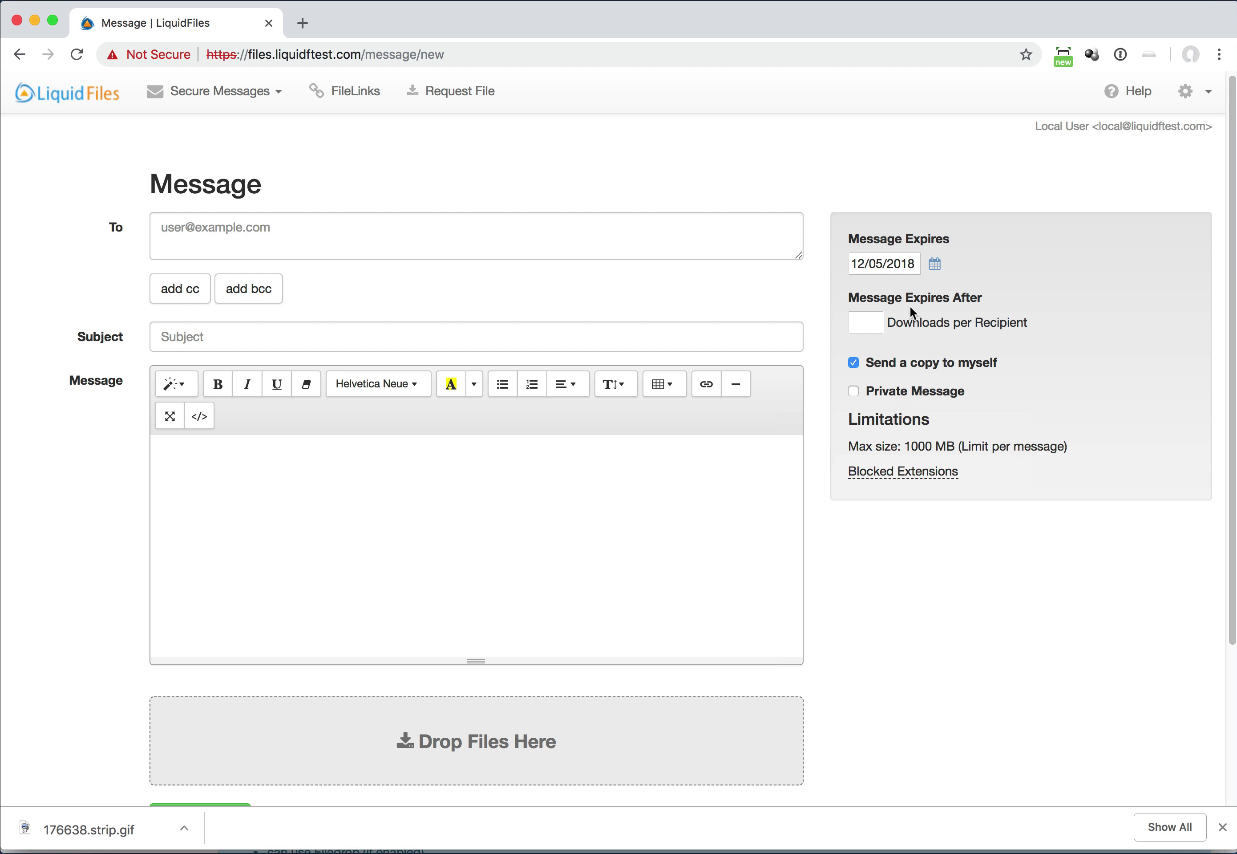
pyautogui.scroll(1, 910, 307)
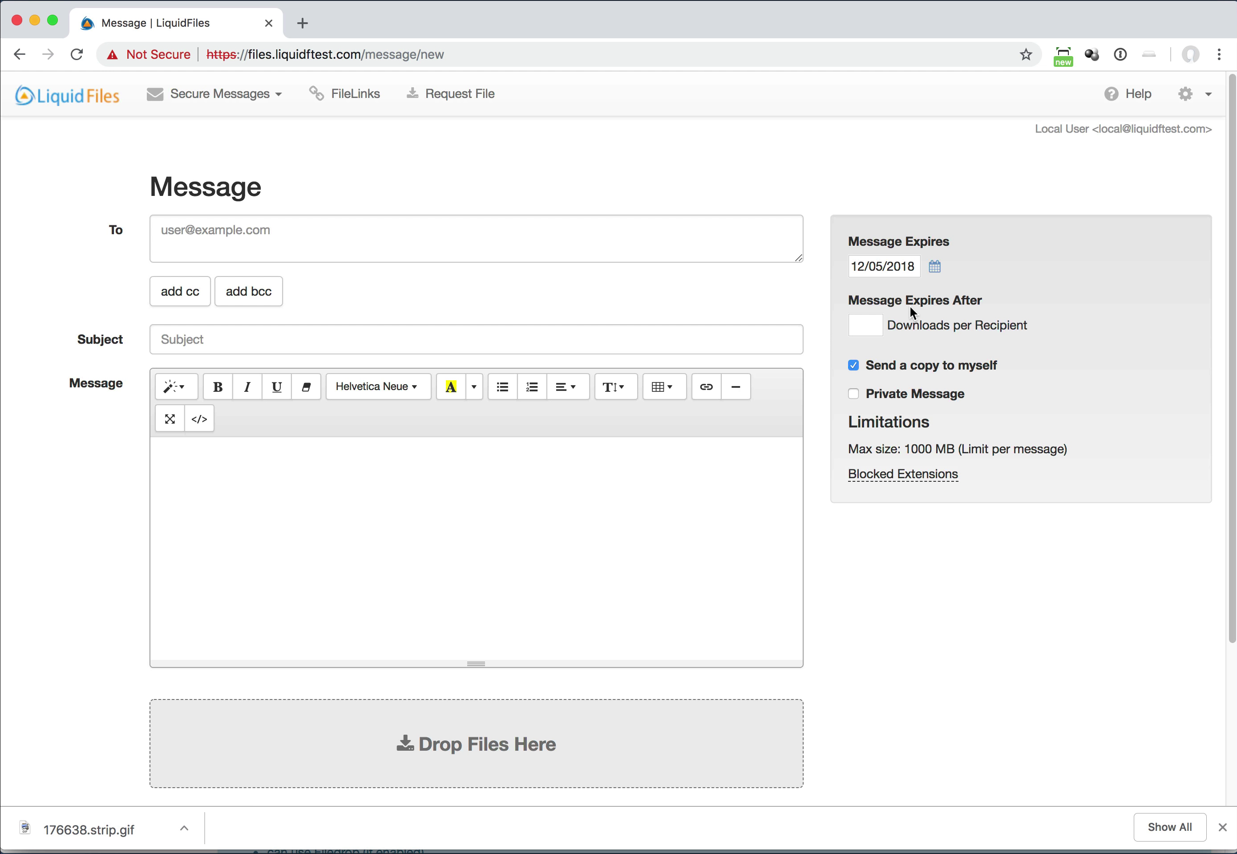
pyautogui.scroll(-1, 909, 306)
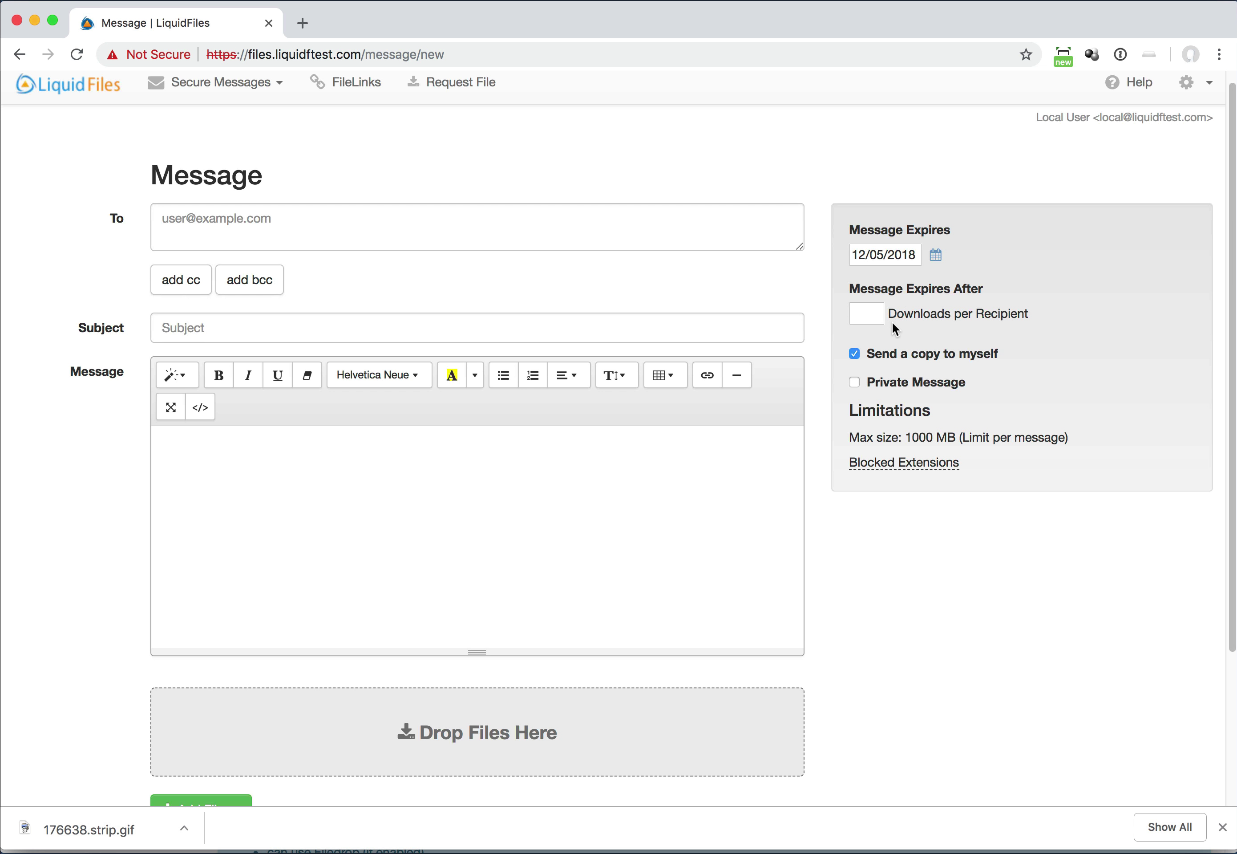
pyautogui.scroll(1, 932, 371)
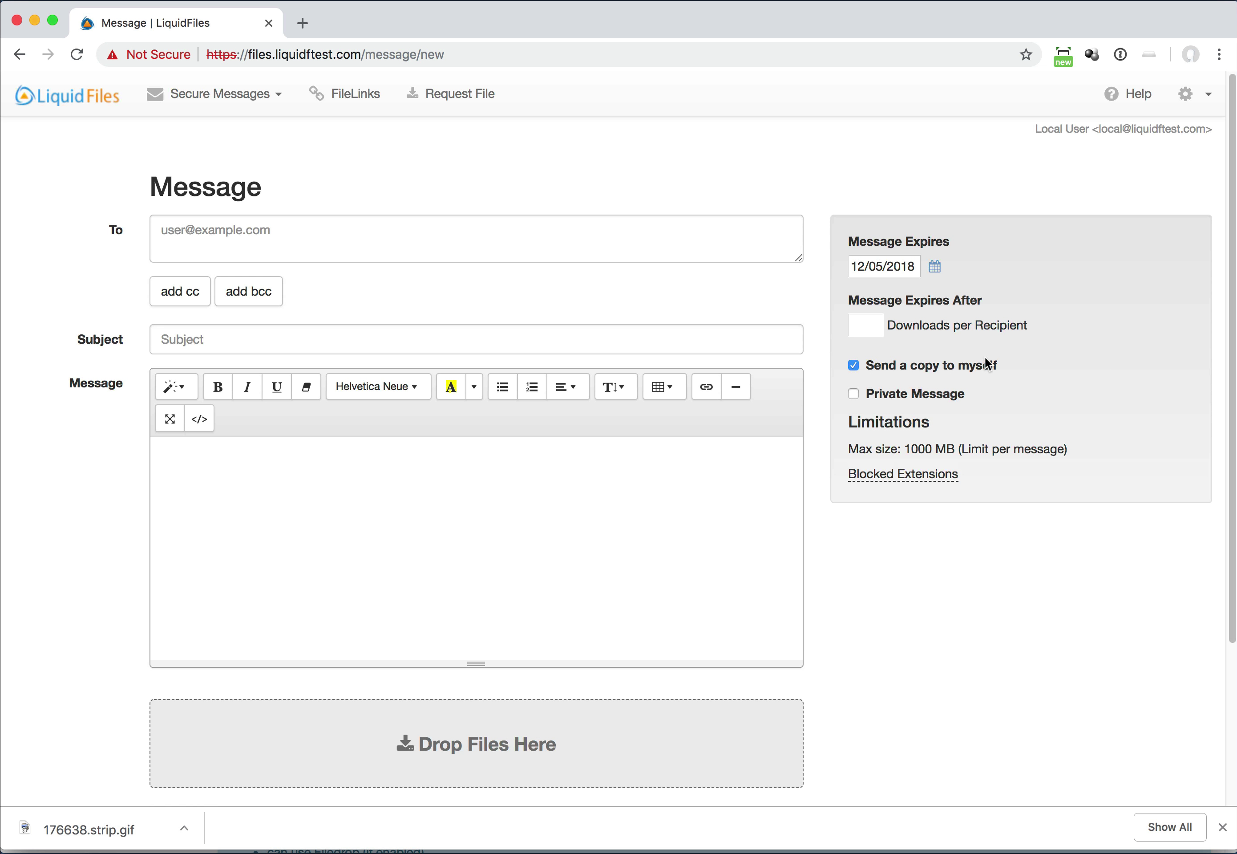